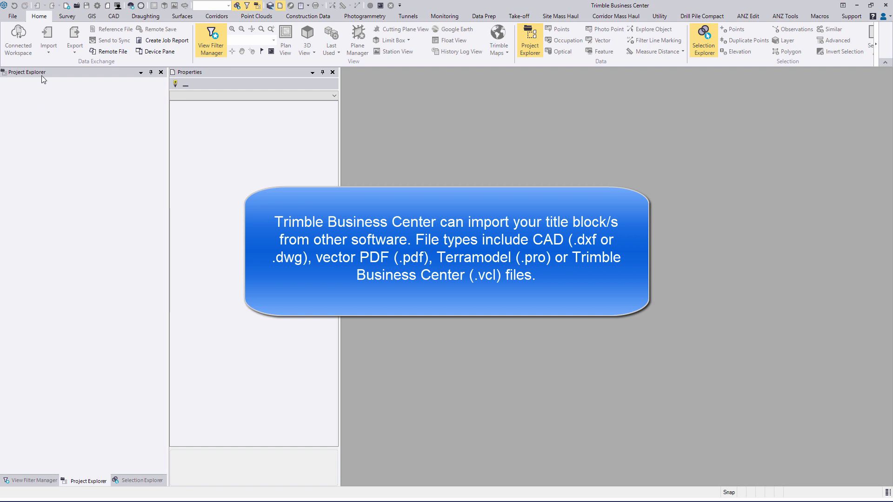
Step: Start a new project and create a plan set named "Company Name Plan Set"
left_click(67, 6)
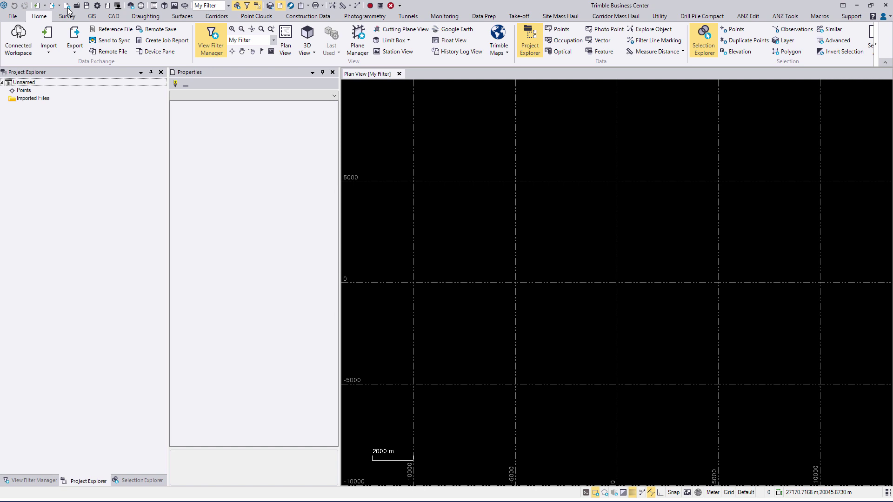
left_click(144, 17)
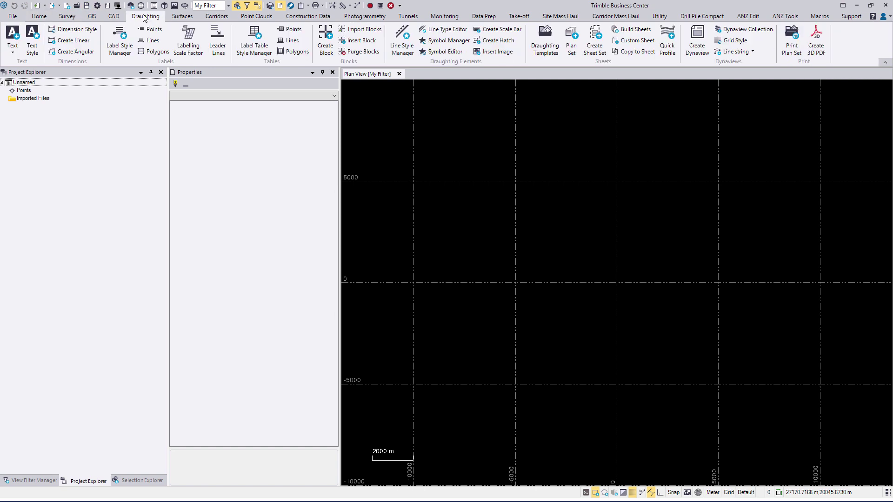
left_click(576, 46)
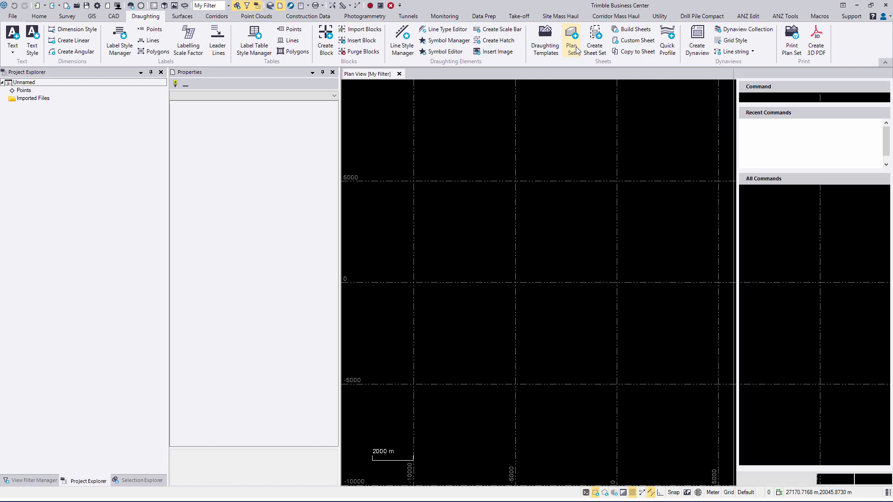
type("Compan")
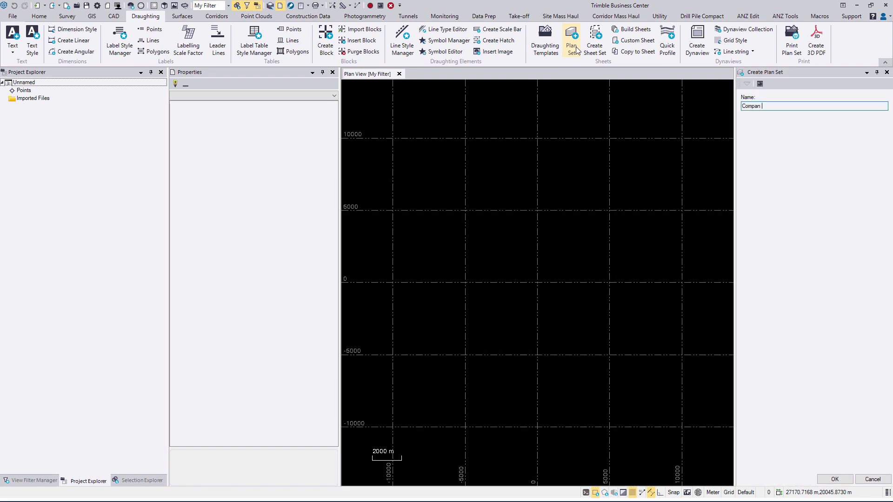
type("y Name Plan Set")
left_click(835, 479)
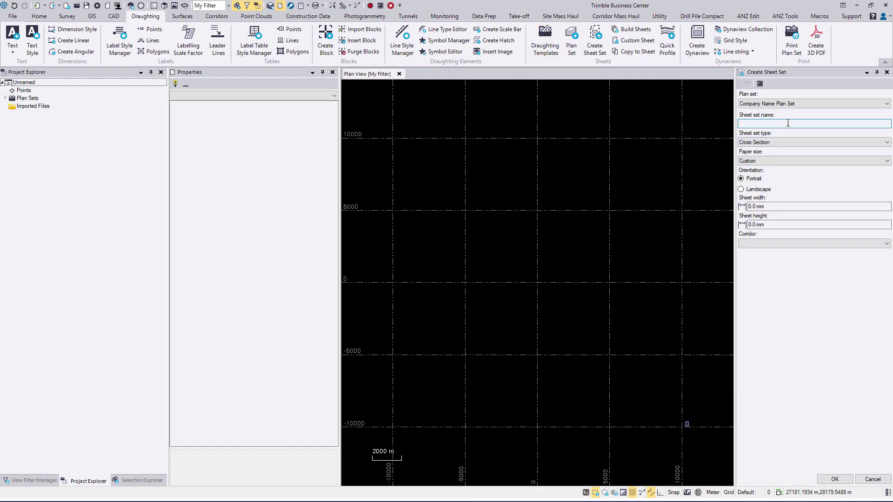
Step: Define a Custom sheet set named "A1 Sheet Set - Plan Views" with A1 (594 x 841 mm) paper in landscape orientation
type("A1 Sheet Set - Plan Views")
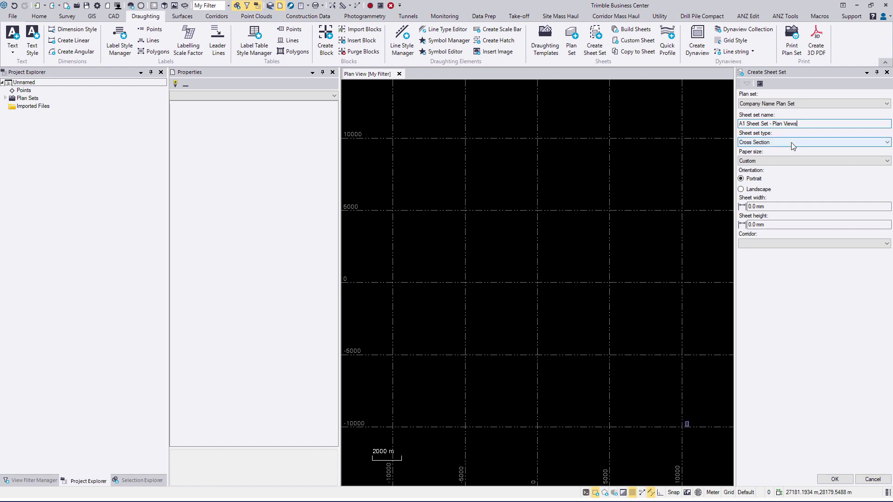
left_click(791, 142)
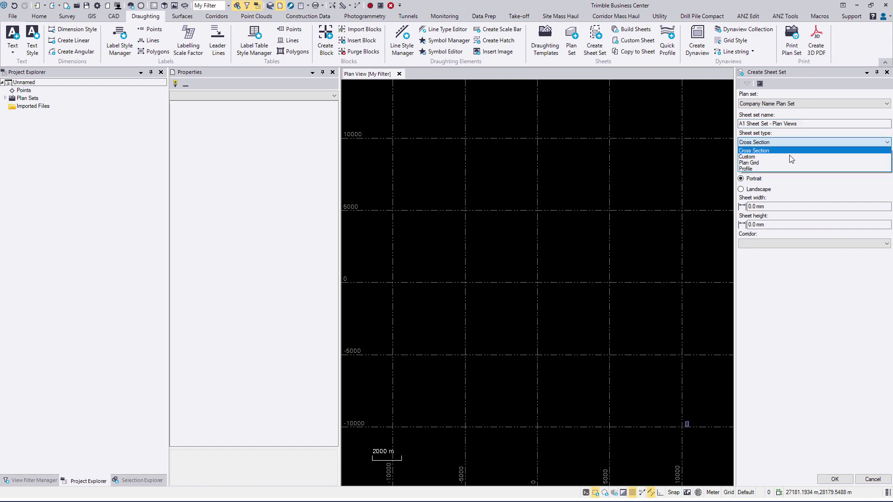
left_click(791, 157)
left_click(772, 161)
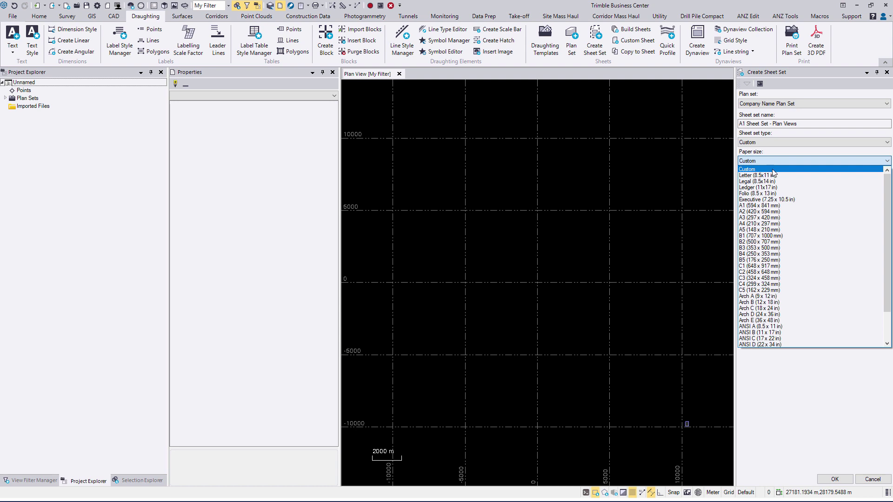
left_click(767, 205)
left_click(758, 189)
Step: Create the sheet set with sheets Plan View - General, Plan View - Ascon, Plan View - Survey and Plan View - Services
left_click(769, 208)
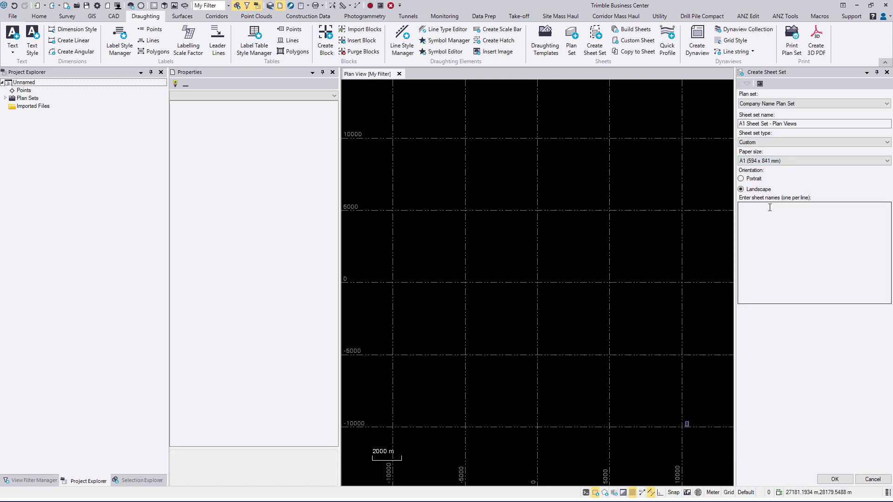
type("Pl")
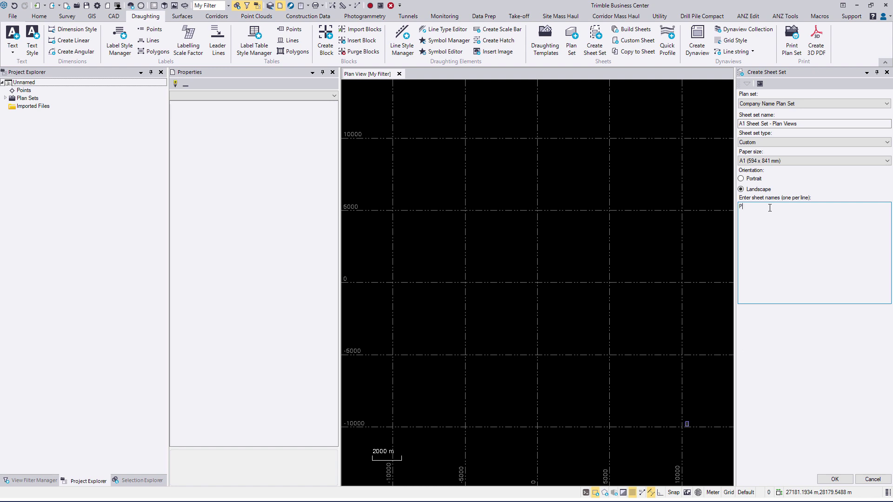
type("an View - General")
key("Return")
type("Plan View - Ascon Plan View - Survey")
key("Return")
type("Plan View - Services")
left_click(842, 480)
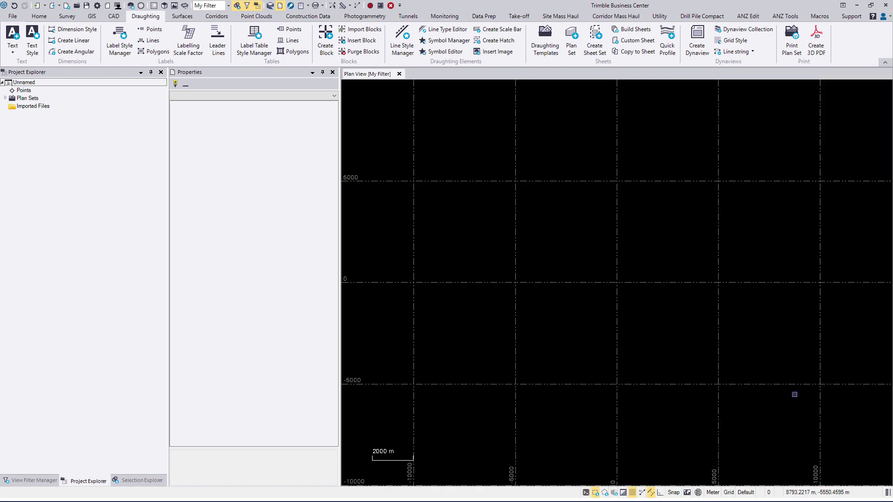
Step: Expand Plan Sets in the project tree down to the individual sheets of the A1 sheet set
left_click(5, 98)
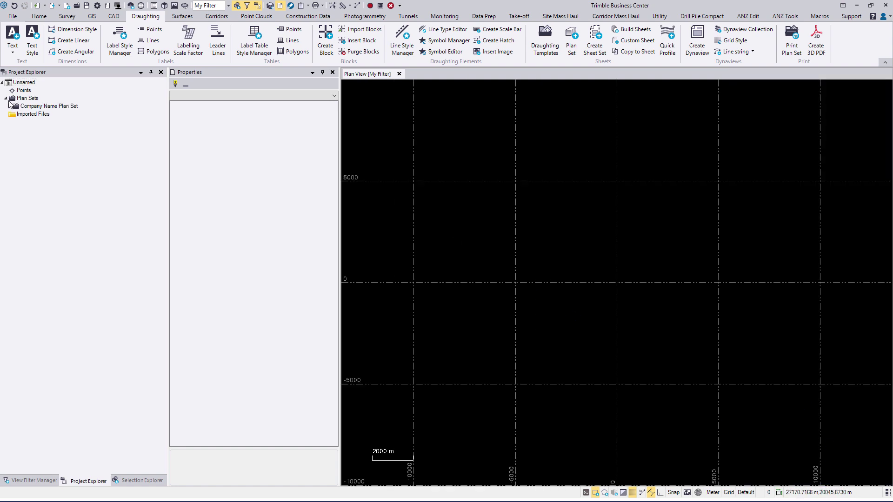
left_click(9, 106)
left_click(13, 114)
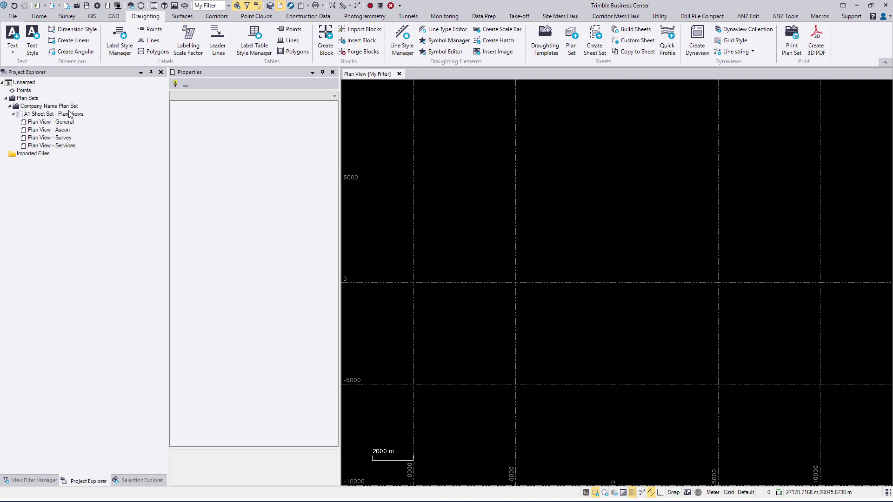
Step: Import the AutoCAD file "Title Block A1 UU.dwg" from the Title Block Data folder
left_click(36, 5)
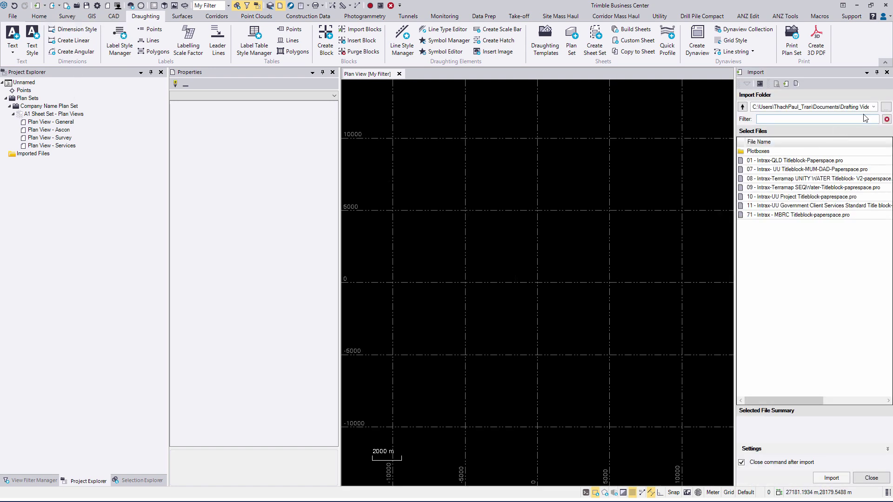
left_click(886, 106)
left_click(443, 360)
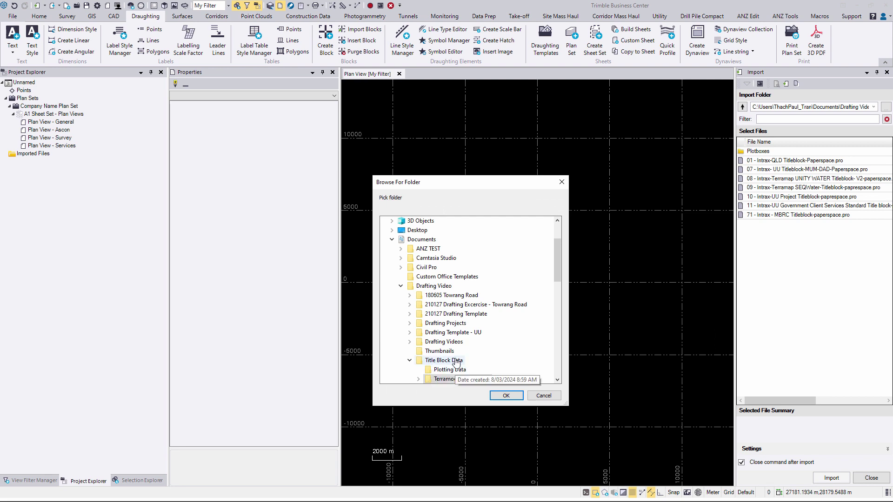
left_click(518, 398)
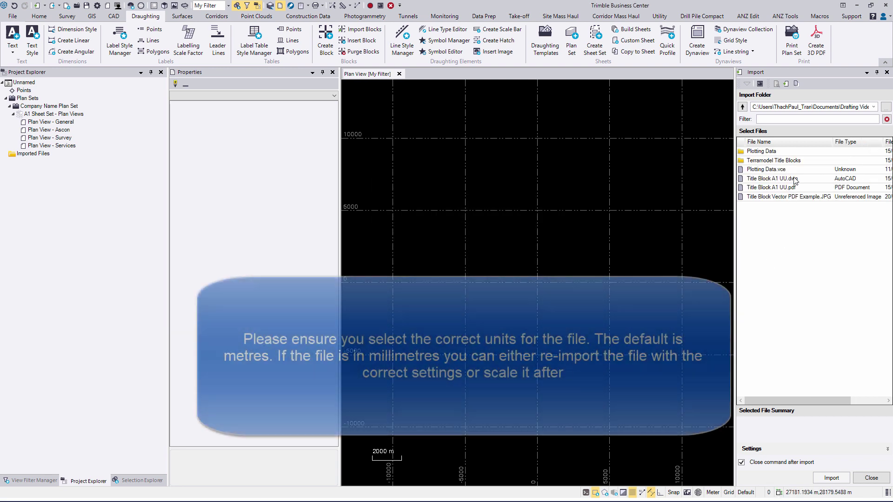
left_click(793, 179)
left_click(888, 449)
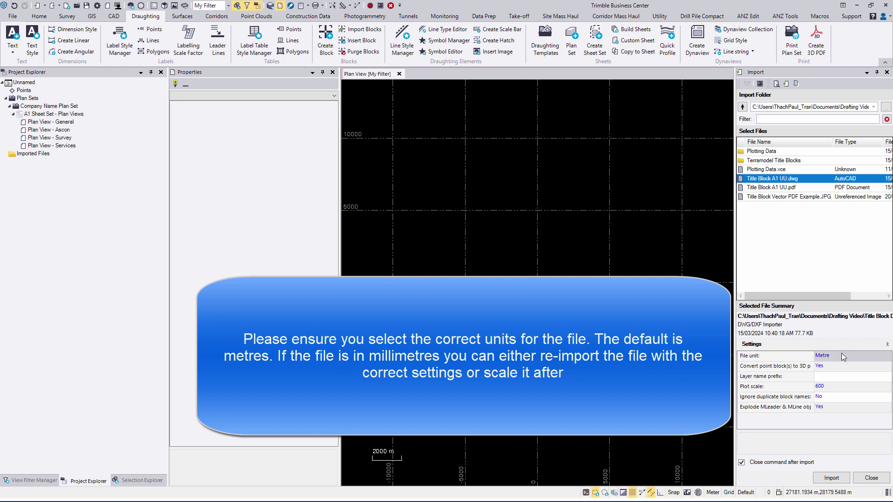
left_click(832, 478)
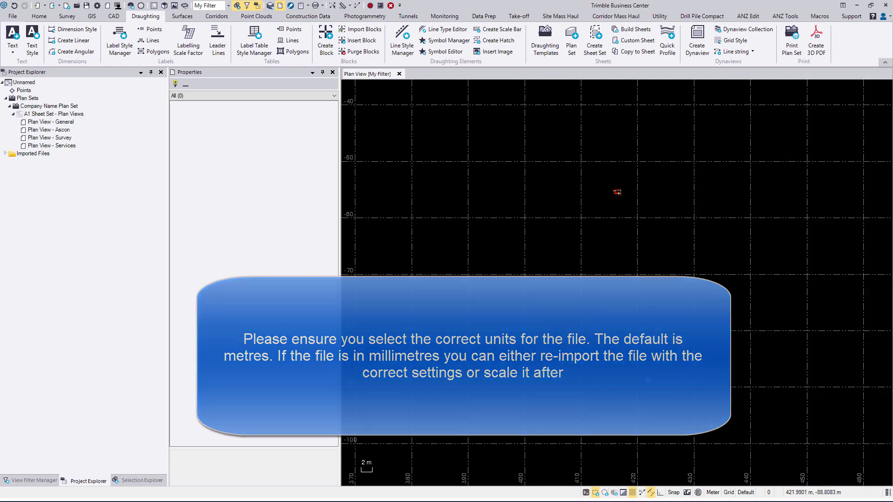
Step: Measure the title block's width between its two upper corner marks in the plan view
middle_click(617, 329)
middle_click(618, 330)
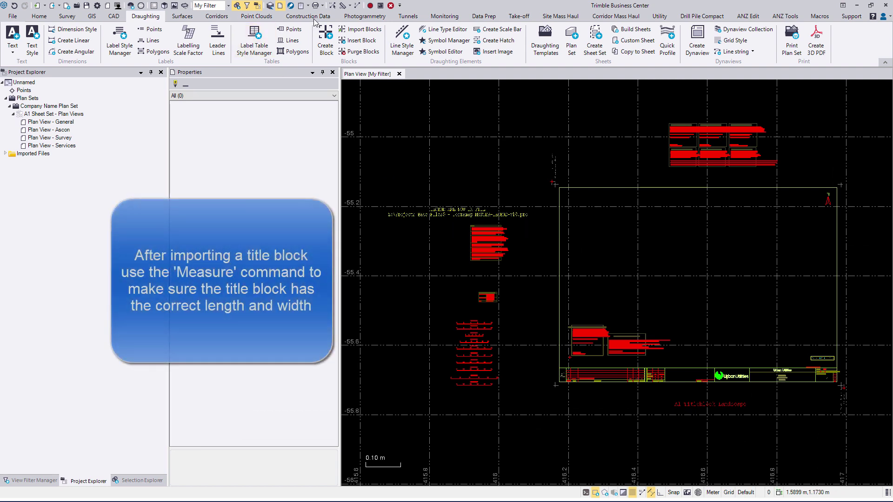
left_click(343, 6)
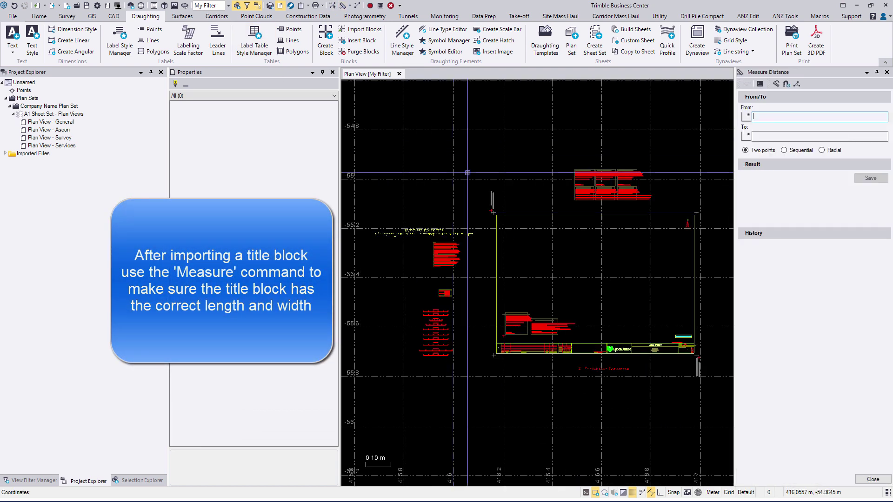
left_click(491, 211)
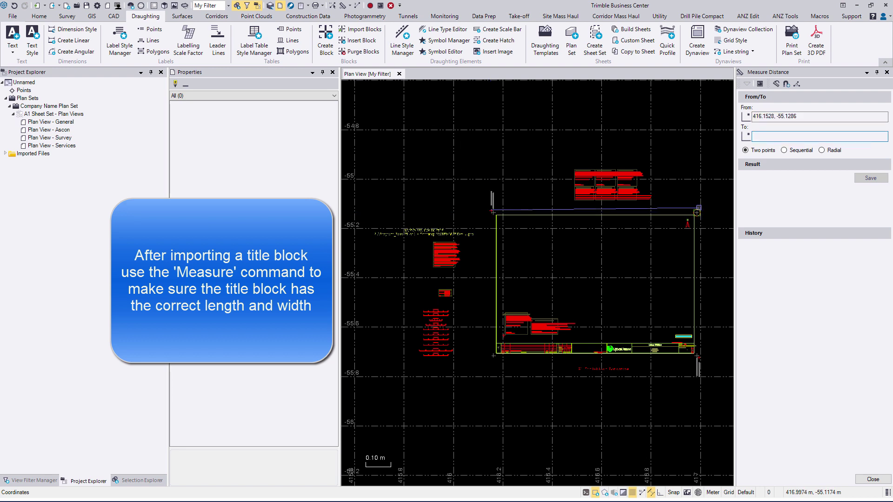
left_click(696, 213)
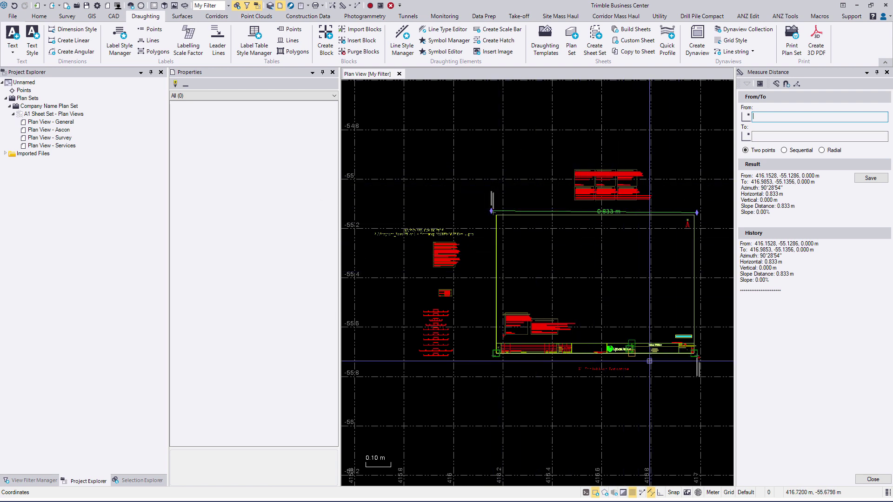
left_click(874, 479)
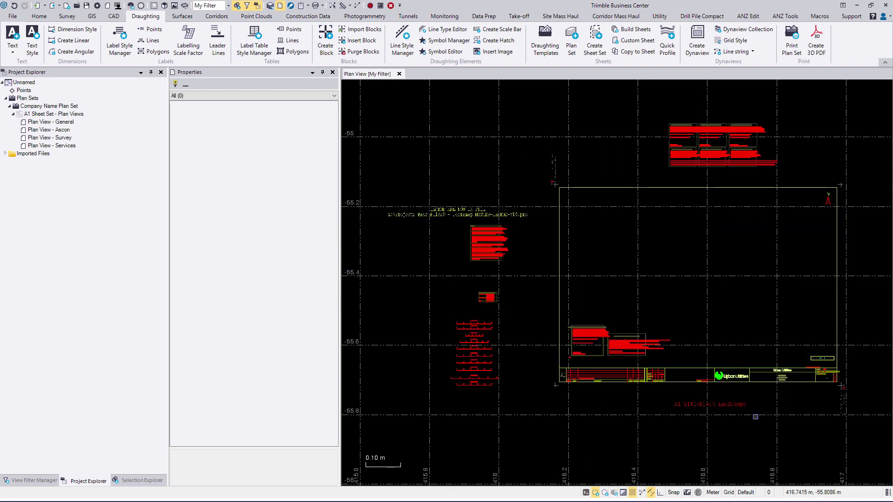
Step: Select all imported title block objects and copy them to the Plan View - General sheet
scroll(667, 393, "down", 1)
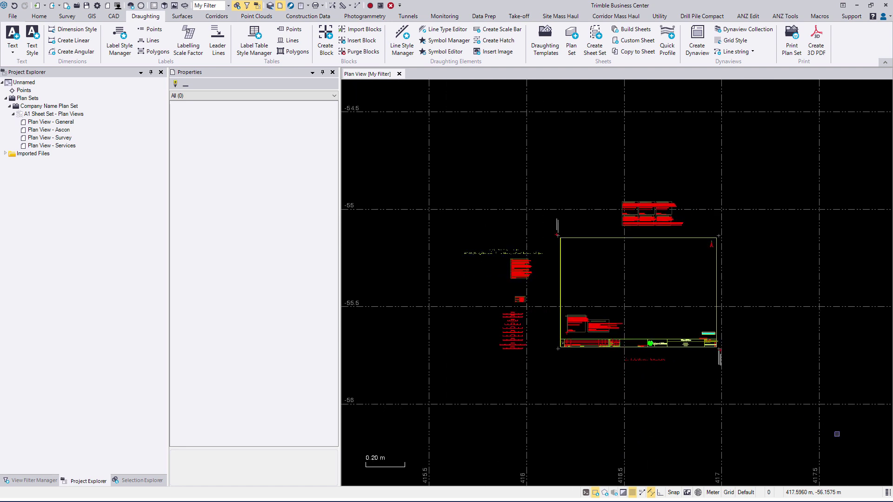
left_click_drag(837, 434, 382, 135)
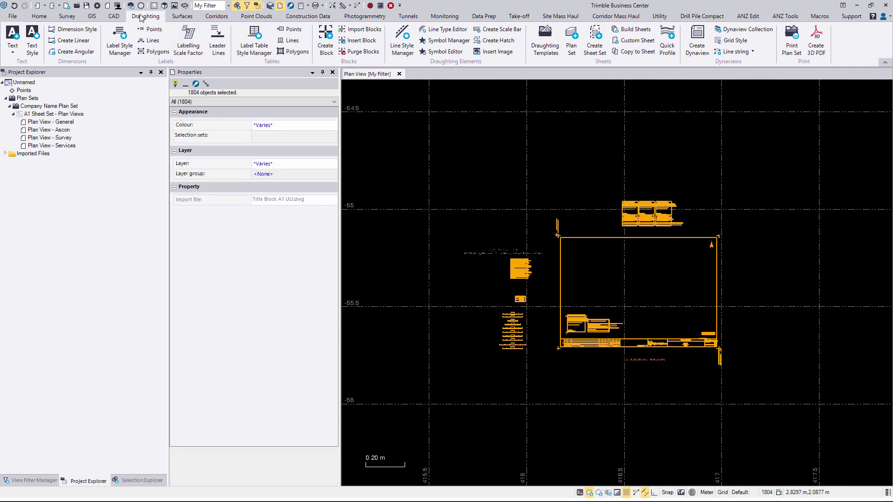
left_click(629, 52)
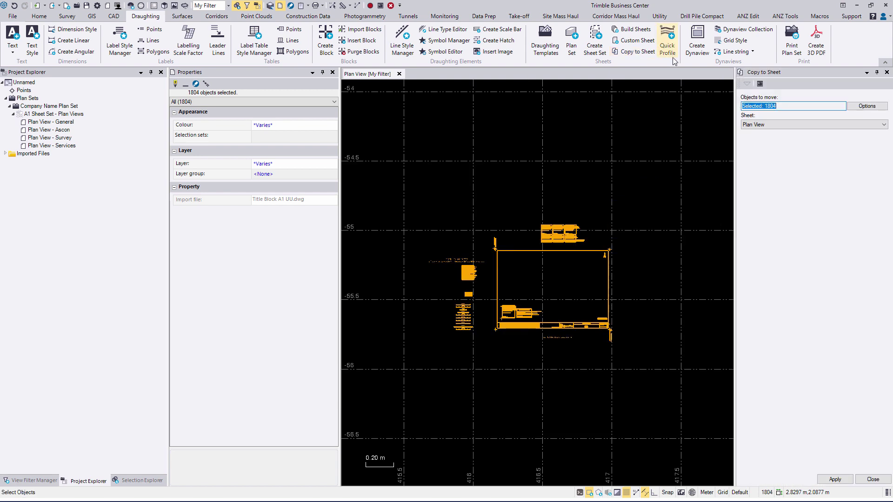
left_click(814, 125)
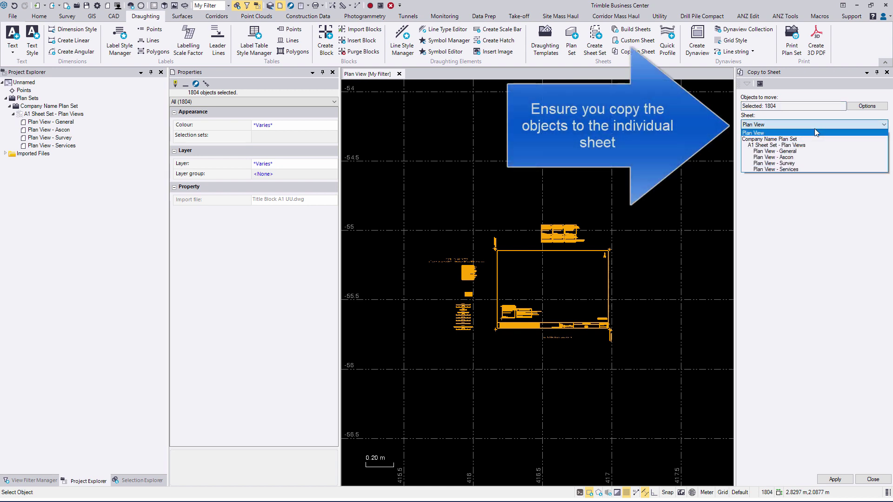
left_click(814, 154)
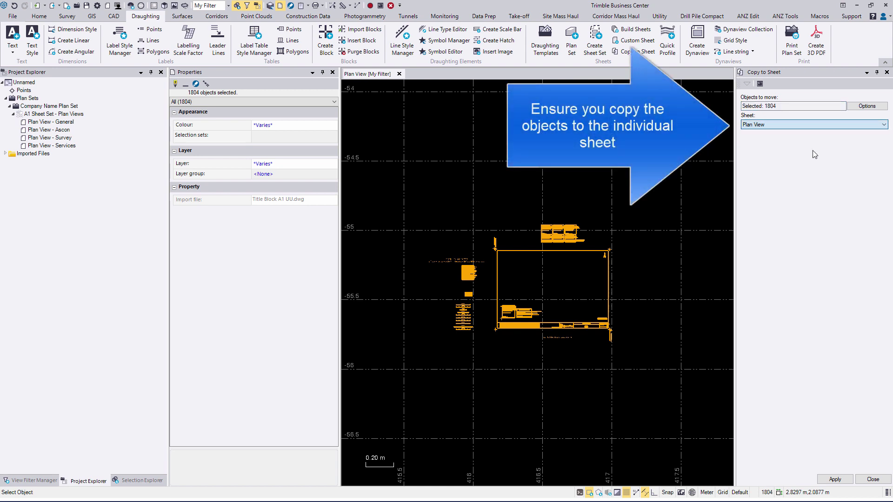
left_click(835, 479)
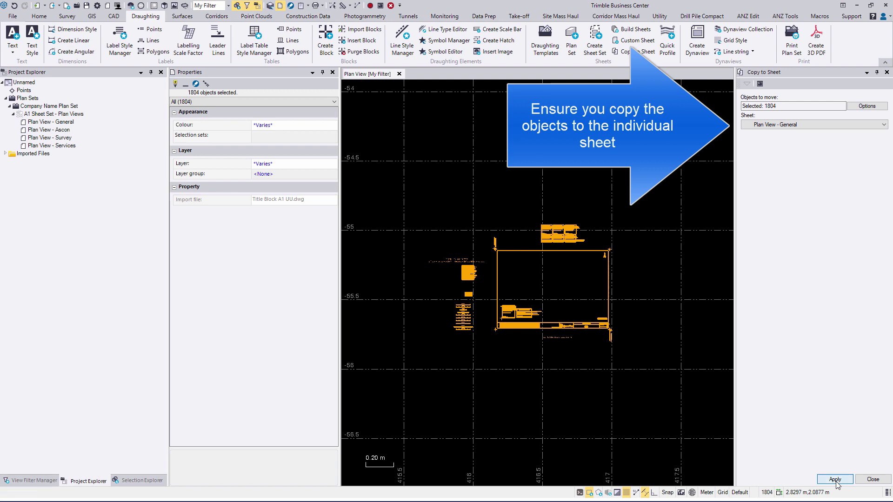
left_click(882, 481)
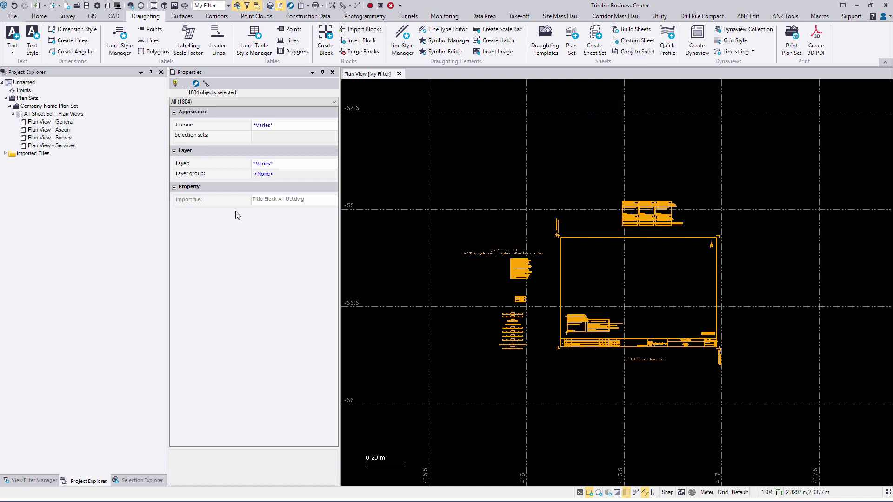
Step: Clear the title block selection and open a new sheet view of Plan View - General
left_click(364, 209)
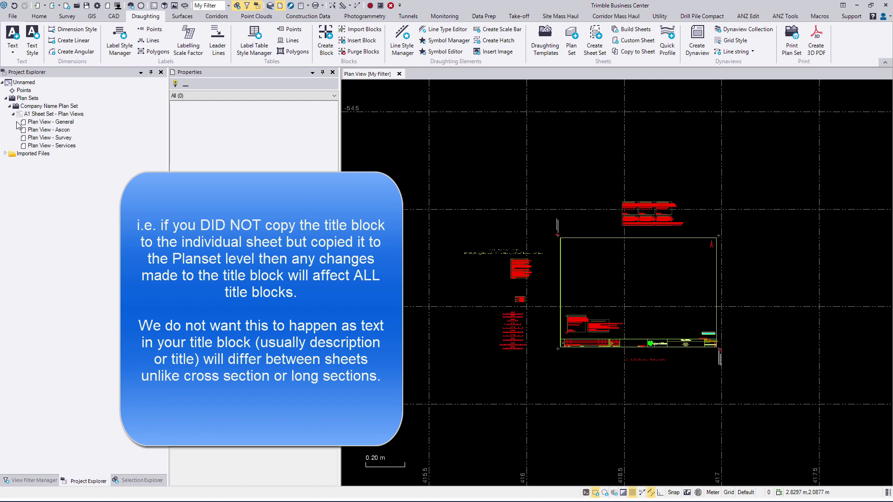
right_click(46, 123)
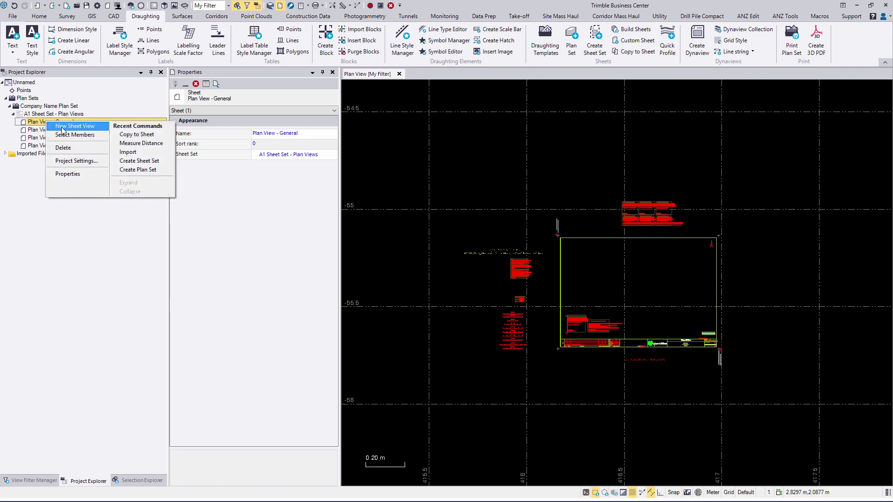
left_click(63, 126)
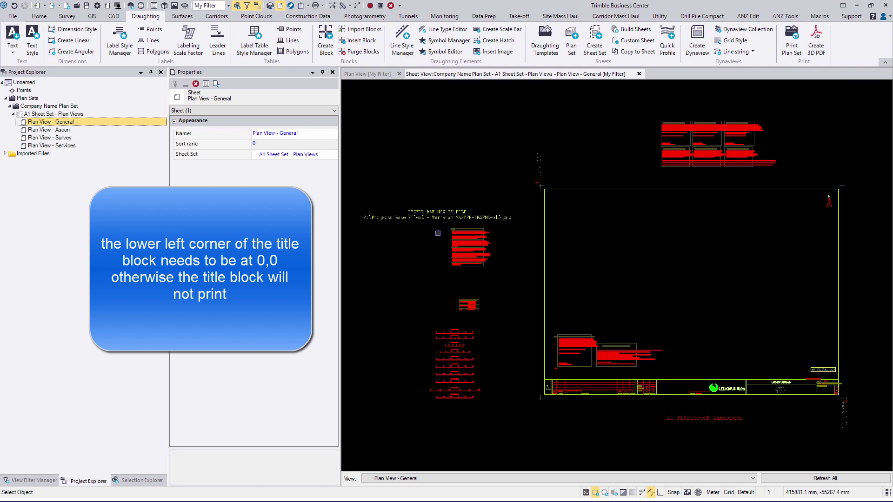
scroll(515, 225, "down", 3)
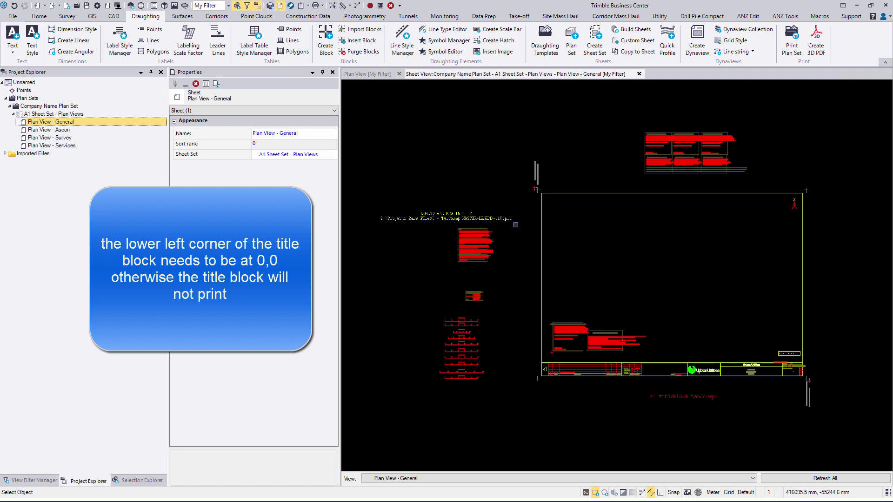
left_click(500, 150)
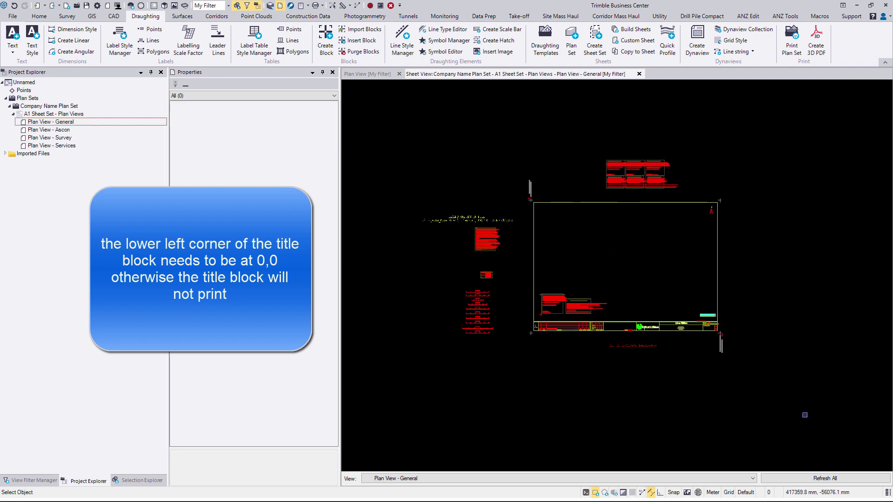
Step: Start moving the title block, using the intersection of the lower-right and upper-left trim mark lines as the base point
left_click(114, 16)
left_click(448, 40)
right_click(666, 181)
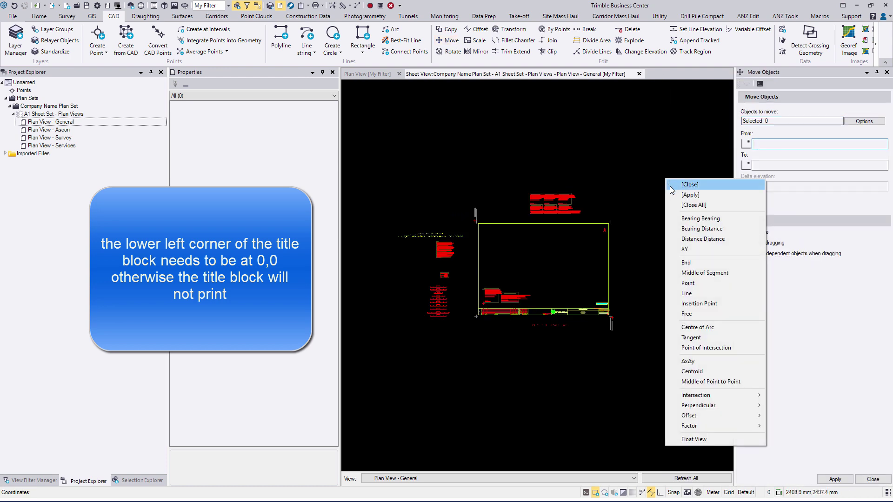
mouse_move(732, 395)
left_click(797, 396)
scroll(600, 316, "up", 5)
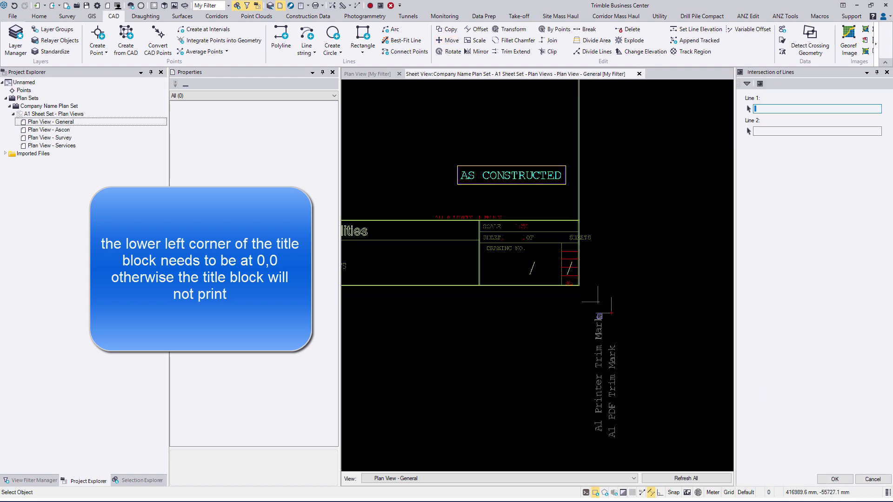
scroll(599, 317, "up", 3)
left_click(611, 309)
scroll(614, 307, "down", 8)
scroll(479, 211, "up", 7)
left_click(503, 207)
scroll(560, 237, "down", 6)
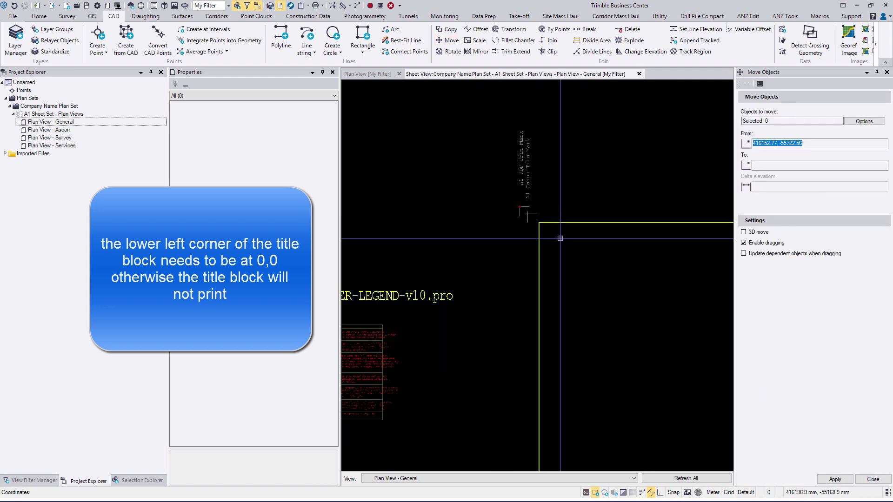
Step: Move all title block objects on the sheet to destination 0,0 and check the lower-left corner mark's position
left_click(762, 166)
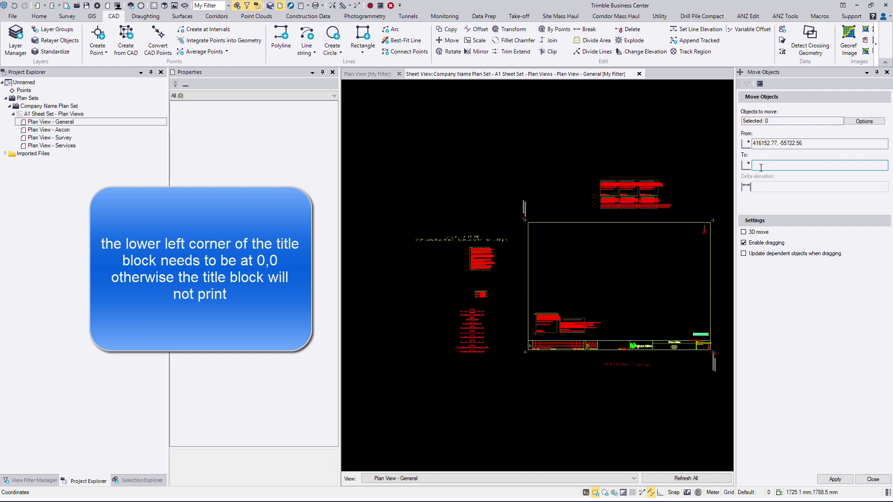
left_click(835, 479)
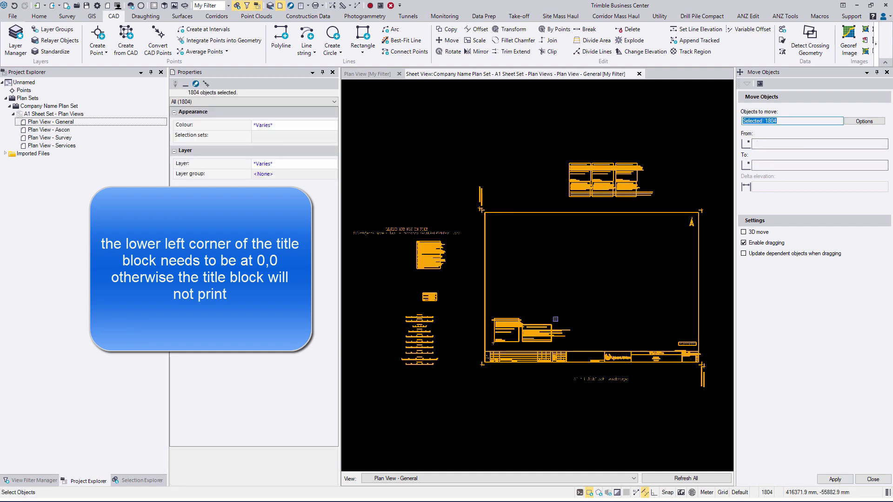
scroll(472, 357, "up", 6)
scroll(472, 357, "up", 4)
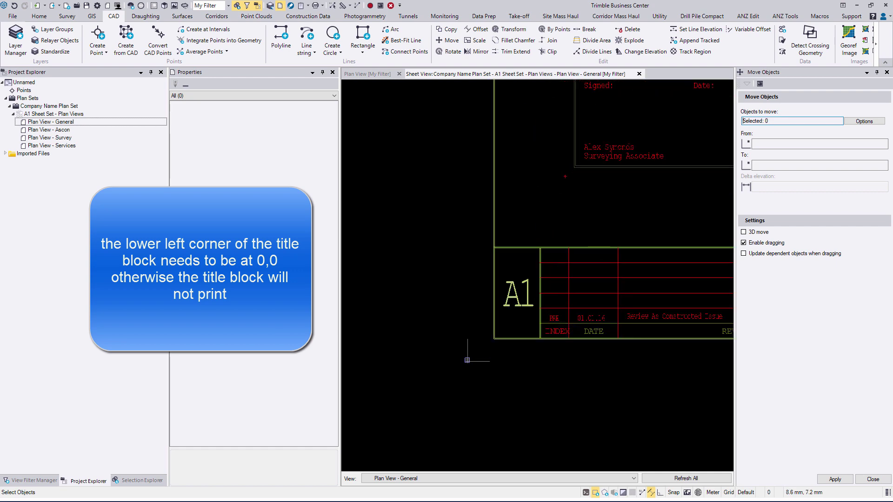
scroll(468, 360, "down", 10)
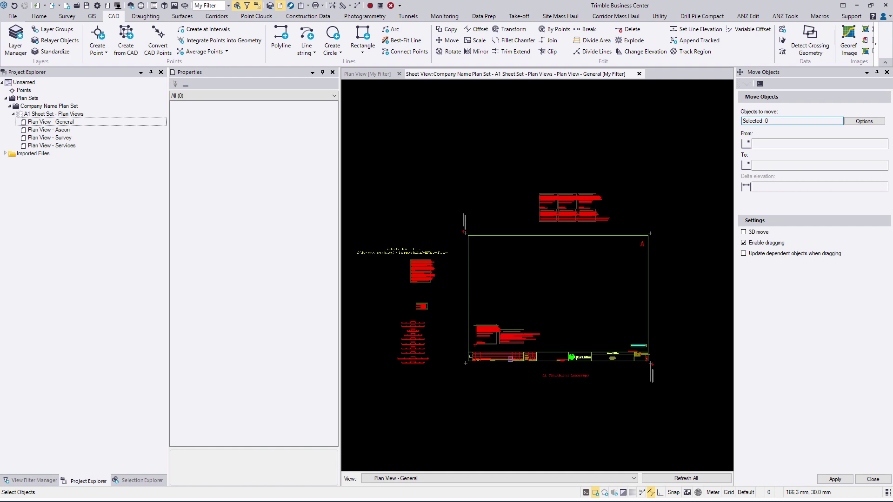
left_click(883, 479)
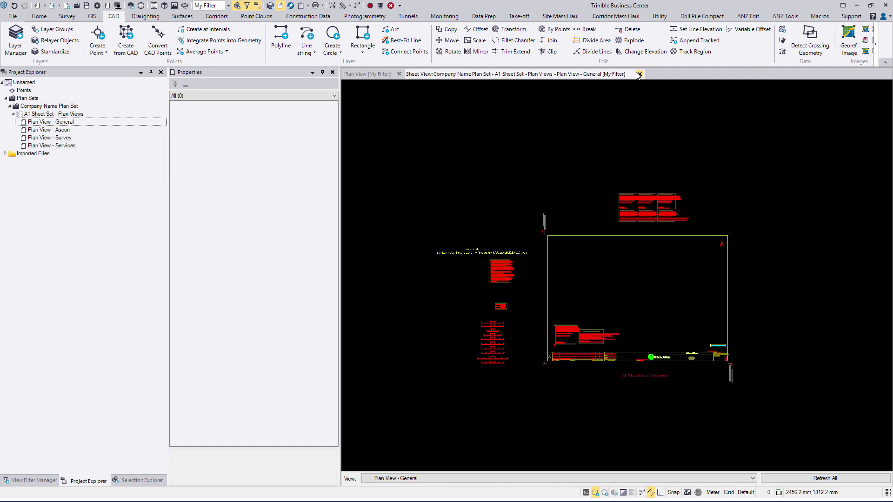
Step: Close the Plan View - General sheet view and import "Title Block A1 UU.pdf" with Import as sheet set to Yes
left_click(639, 74)
left_click(37, 6)
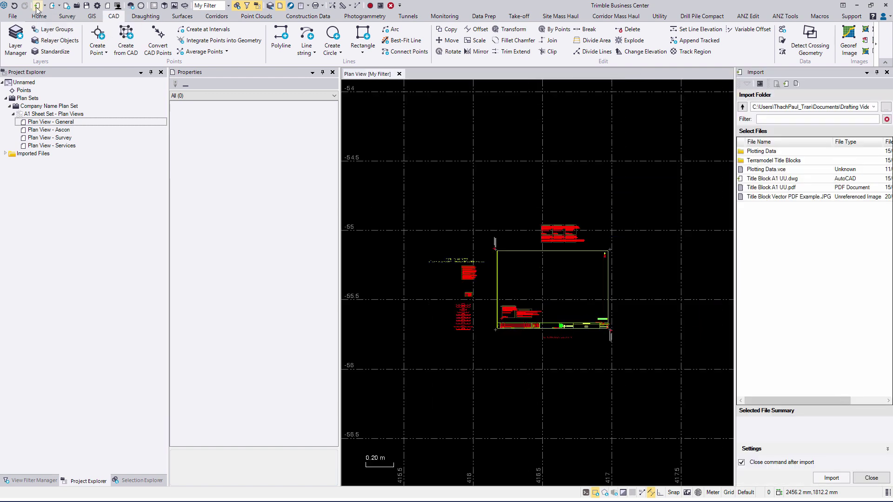
left_click(783, 189)
left_click(887, 449)
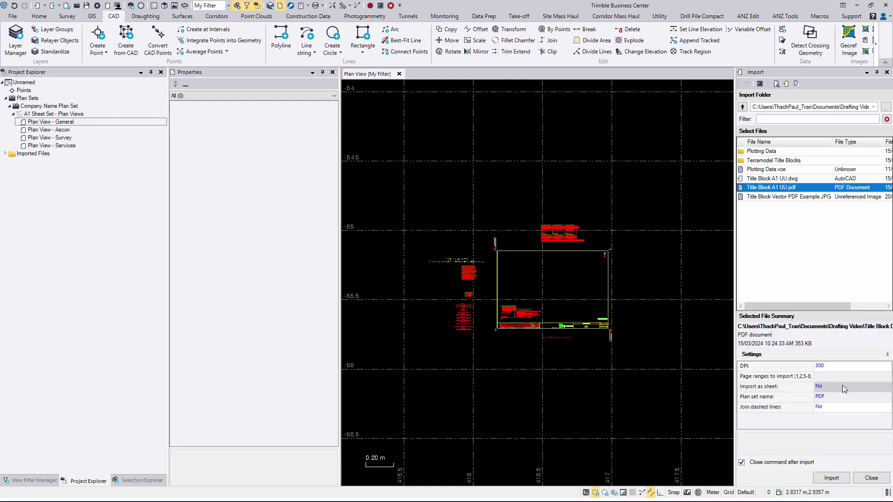
left_click(844, 389)
left_click(842, 397)
left_click(831, 479)
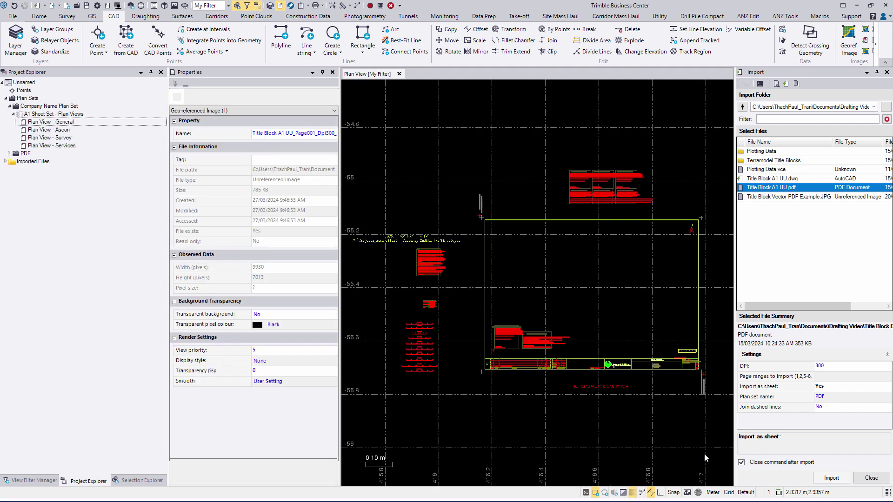
Step: Expand the PDF plan set and its PDF (841 x 594) sheet set, and open a new sheet view of the title block sheet
left_click(9, 153)
left_click(14, 161)
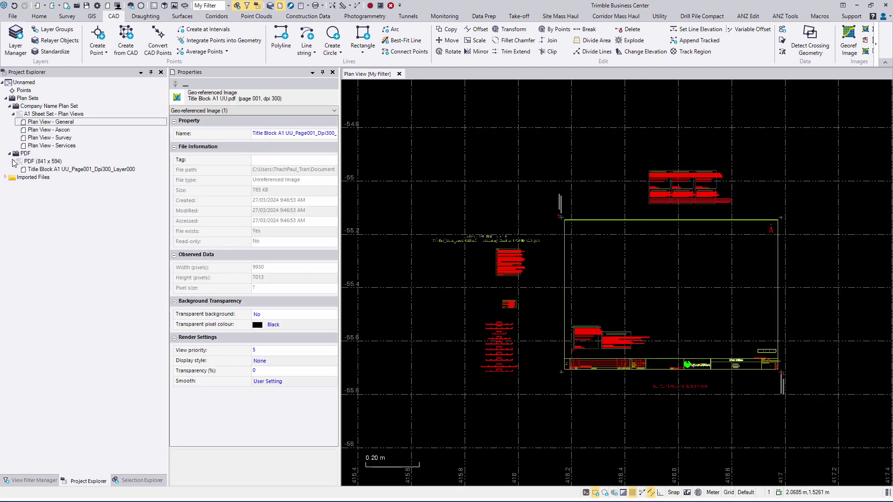
right_click(113, 169)
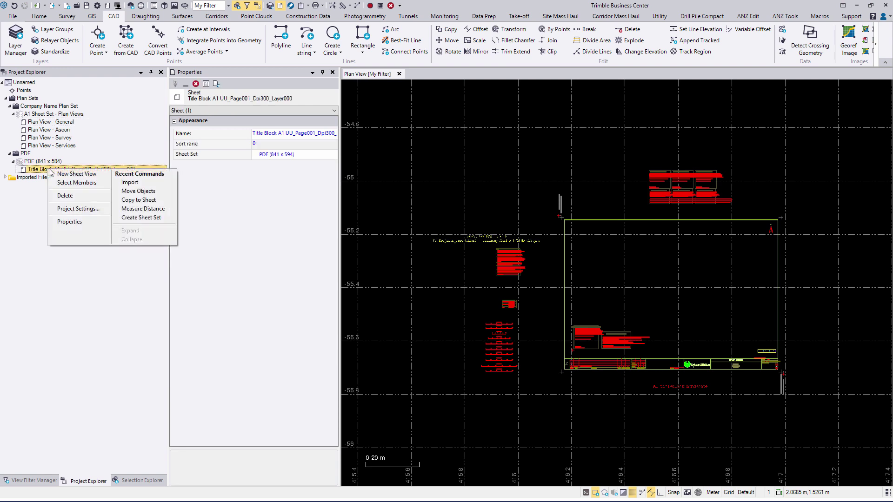
left_click(60, 170)
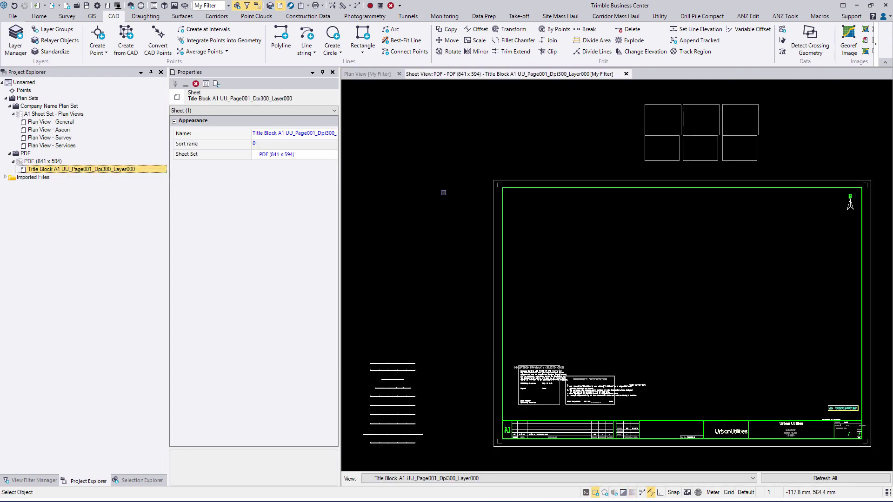
scroll(445, 193, "down", 3)
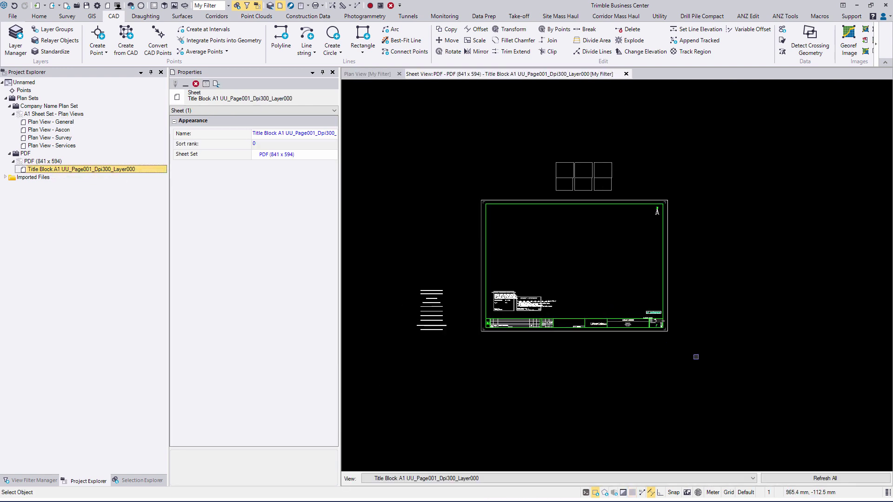
Step: Select all the PDF title block linework, copy it to the Plan View - Ascon sheet, and clear the selection
left_click_drag(734, 387, 367, 125)
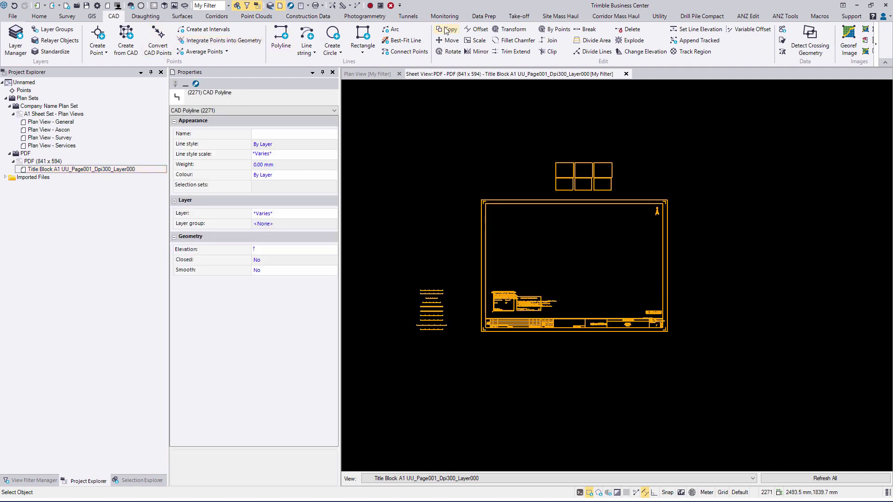
left_click(161, 16)
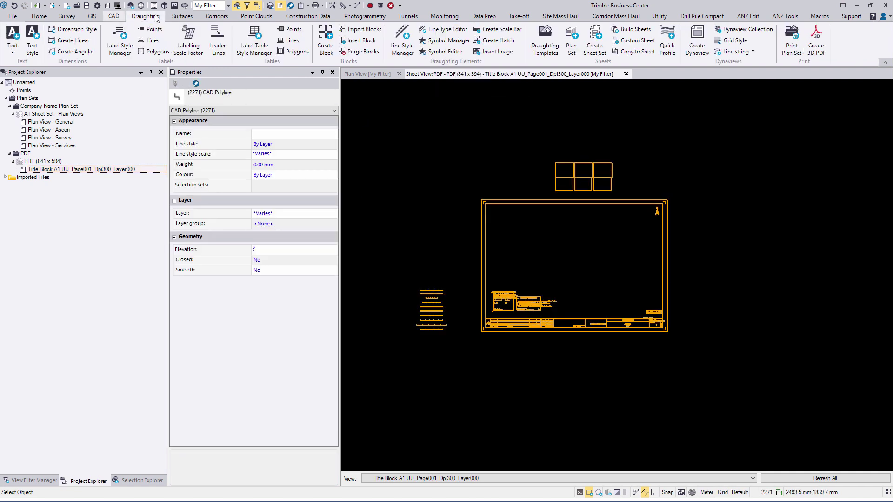
left_click(632, 52)
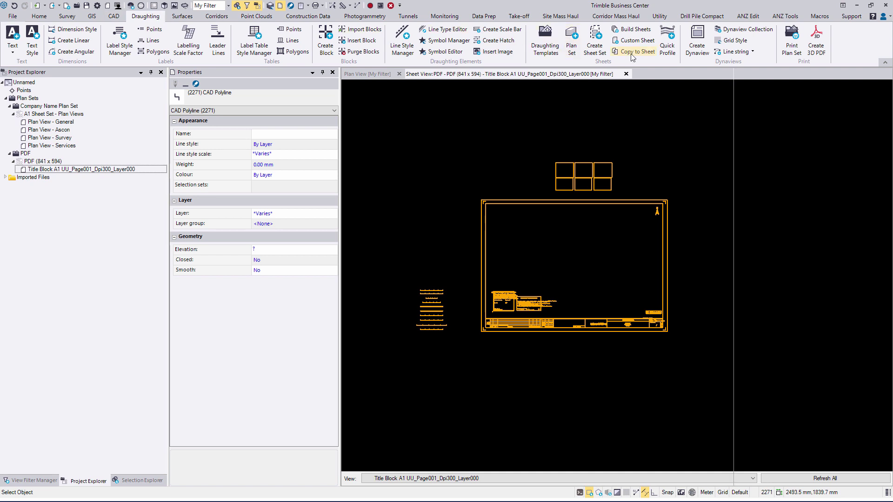
left_click(773, 125)
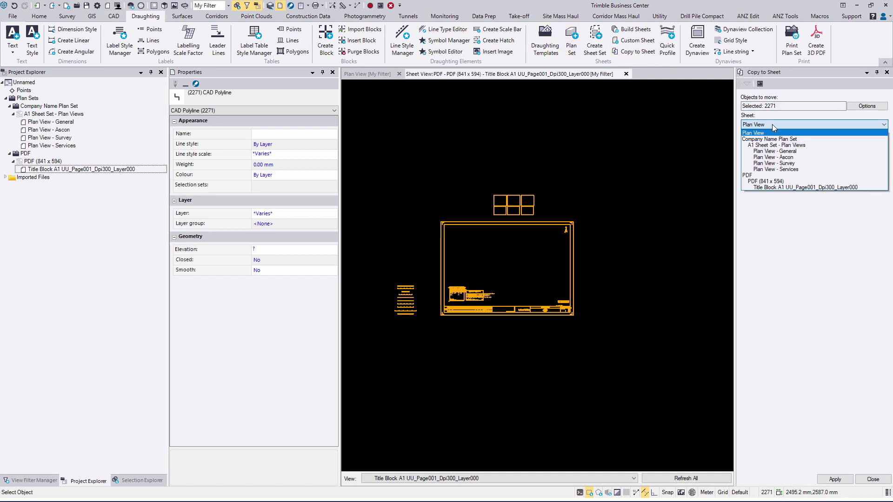
left_click(778, 157)
left_click(835, 479)
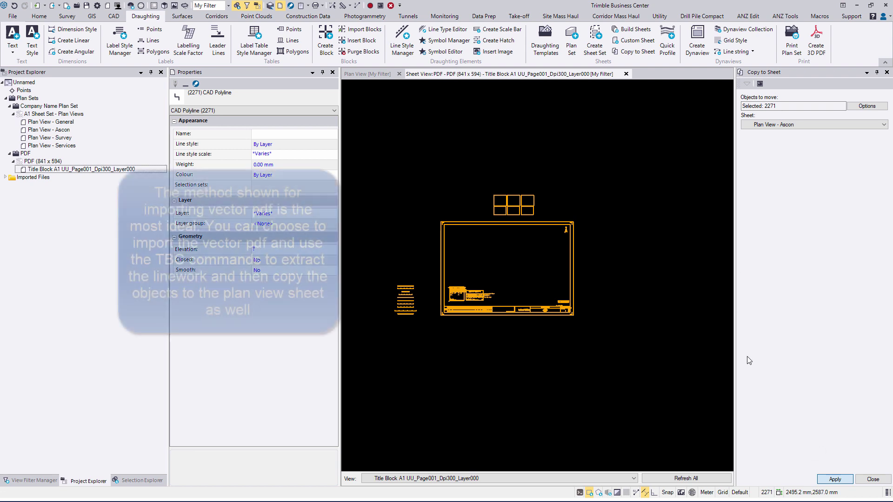
left_click(393, 203)
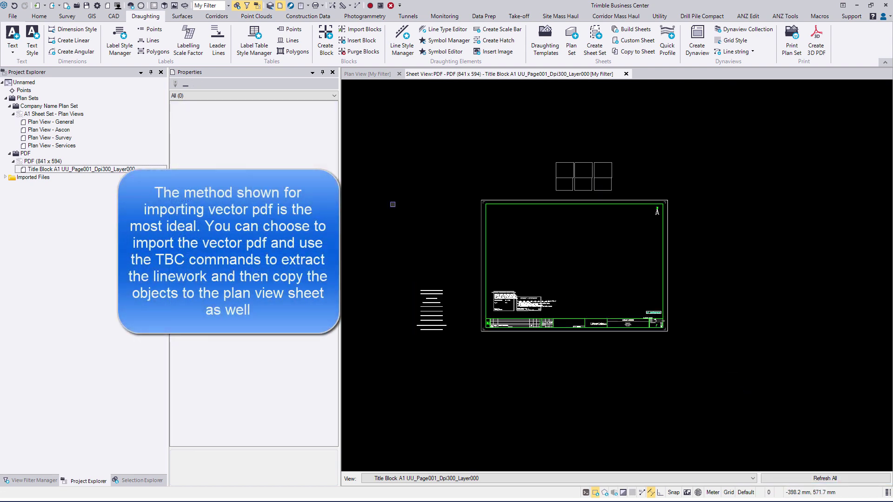
Step: Open a new sheet view of Plan View - Ascon and inspect a letter of the engineer's certification text as a line object
right_click(67, 132)
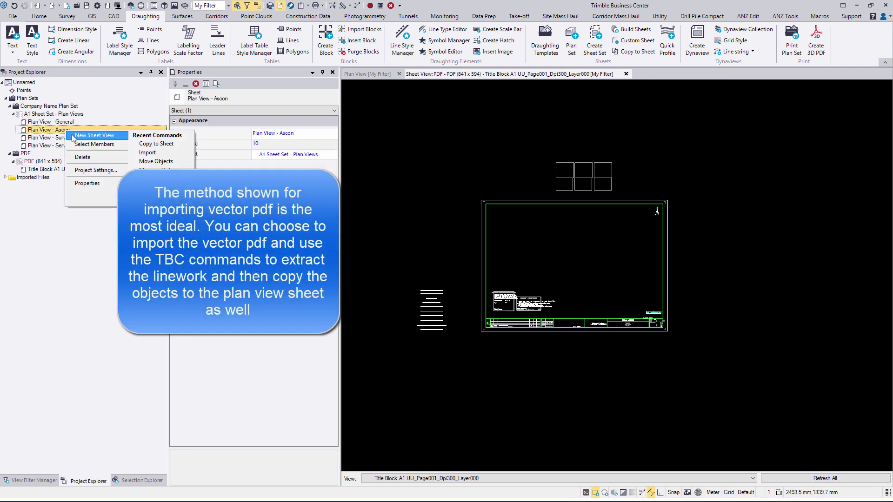
left_click(89, 136)
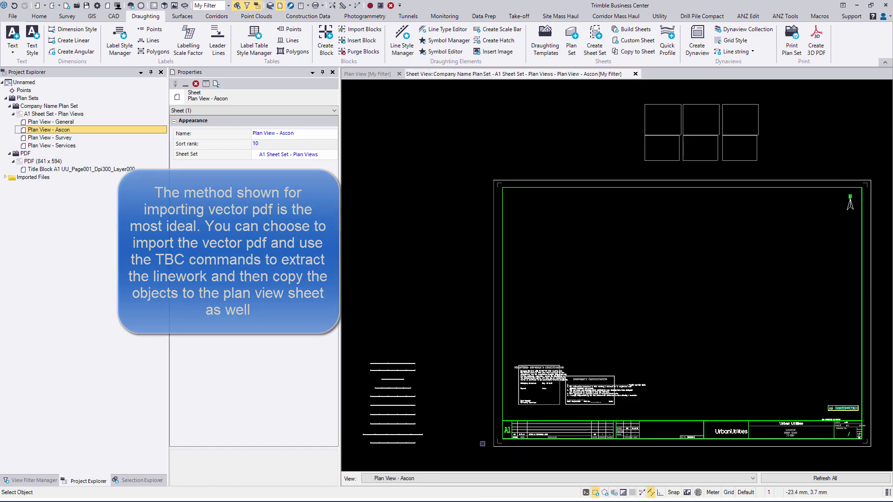
scroll(570, 344, "up", 8)
left_click(569, 322)
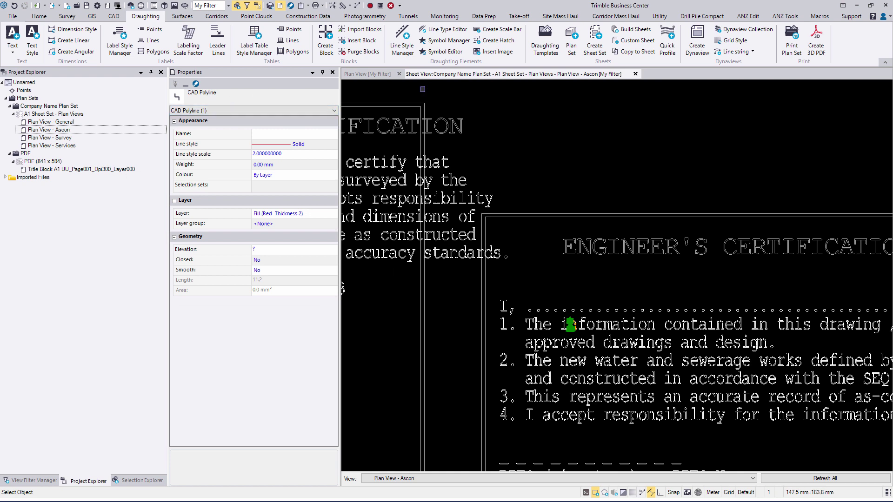
Step: Close the sheet view and delete all the imported title block objects from the plan view
left_click(636, 74)
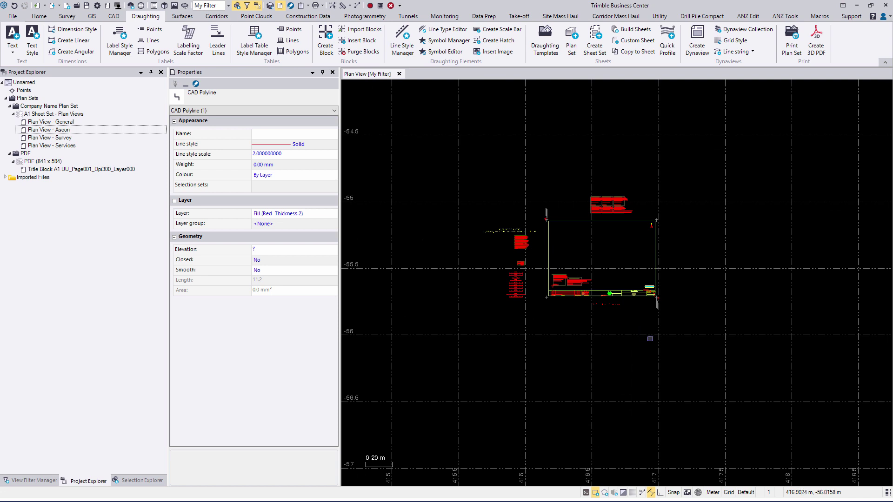
mouse_move(738, 375)
left_mouse_down()
mouse_move(568, 243)
mouse_move(394, 139)
left_mouse_up()
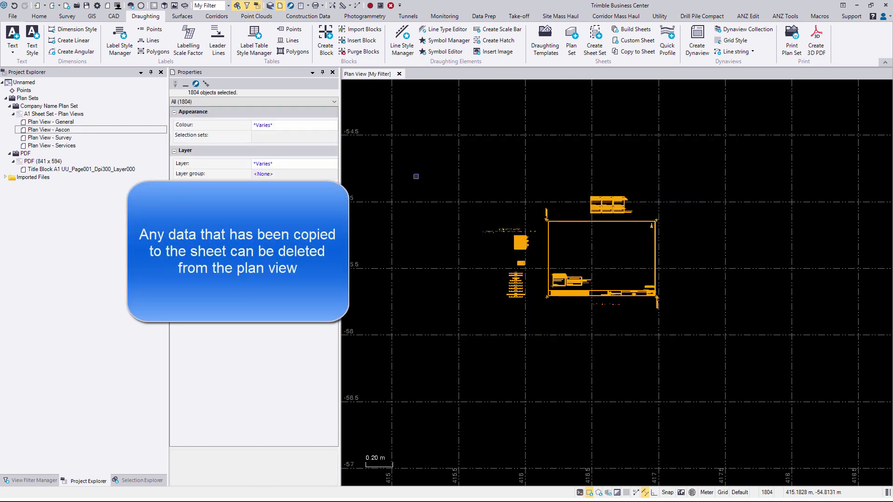
key("Delete")
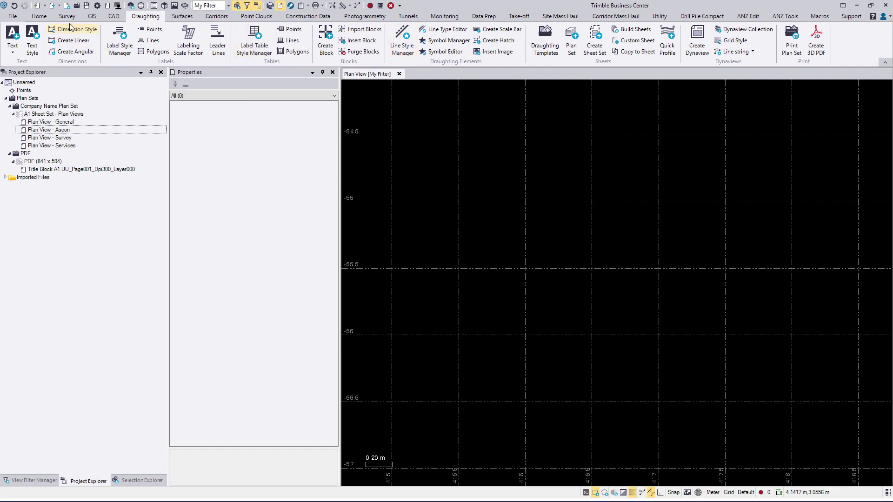
Step: Import "07 - Intrax- UU Titleblock-MUM-DAD-Paperspace.pro" from the Terramodel Title Blocks folder
left_click(37, 6)
double_click(778, 160)
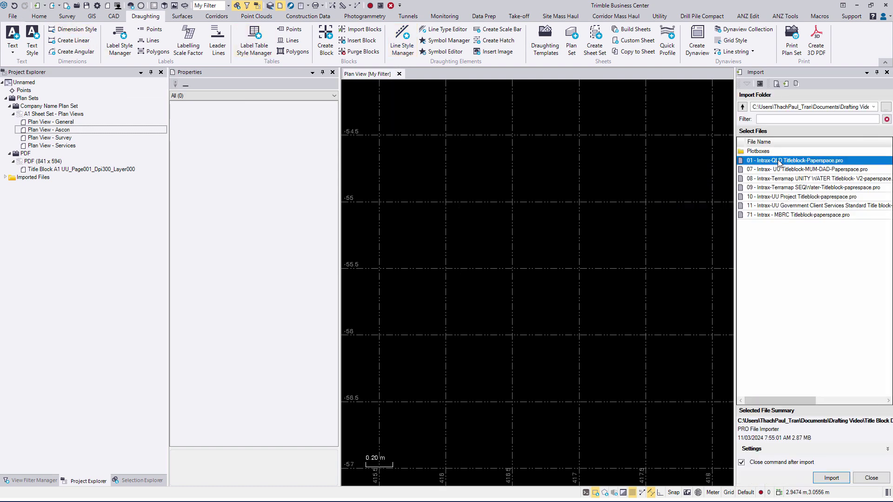
left_click(791, 170)
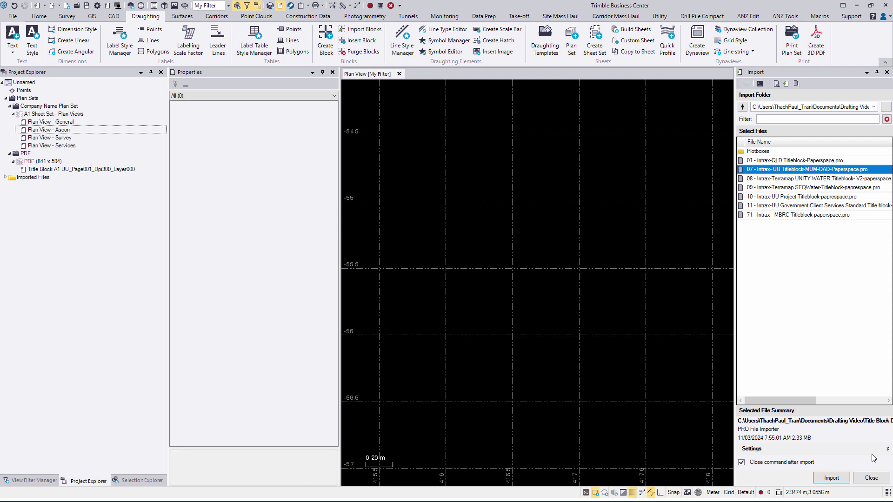
left_click(832, 477)
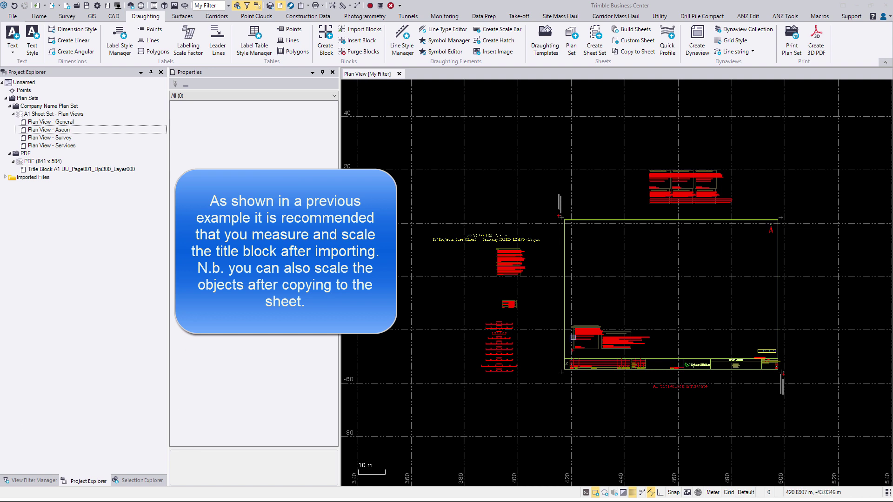
Step: Measure the Terramodel title block's width between its two upper corners in the plan view
scroll(535, 293, "down", 2)
middle_click_drag(535, 293, 479, 270)
left_click(343, 6)
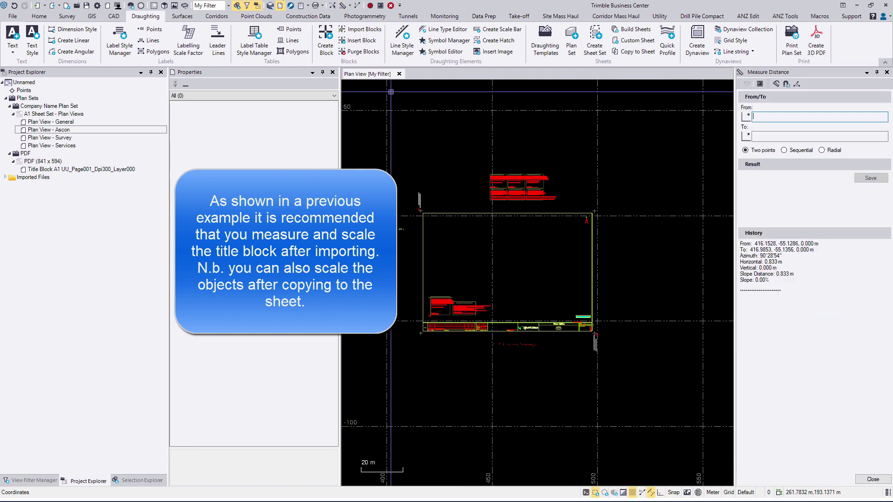
left_click(419, 209)
left_click(592, 213)
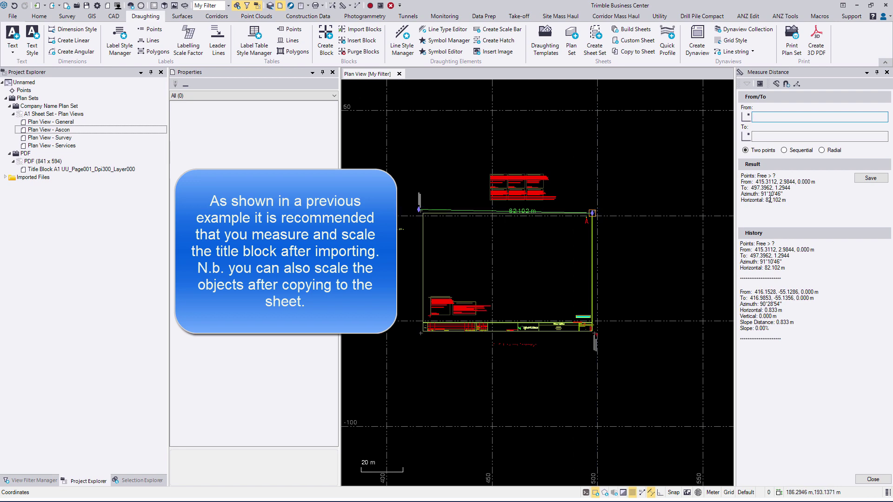
left_click_drag(763, 200, 787, 200)
left_click(873, 479)
Step: Scale all the imported title block objects by 0.01 from the lower-left corner with the X and Y scales locked
key("ctrl+a")
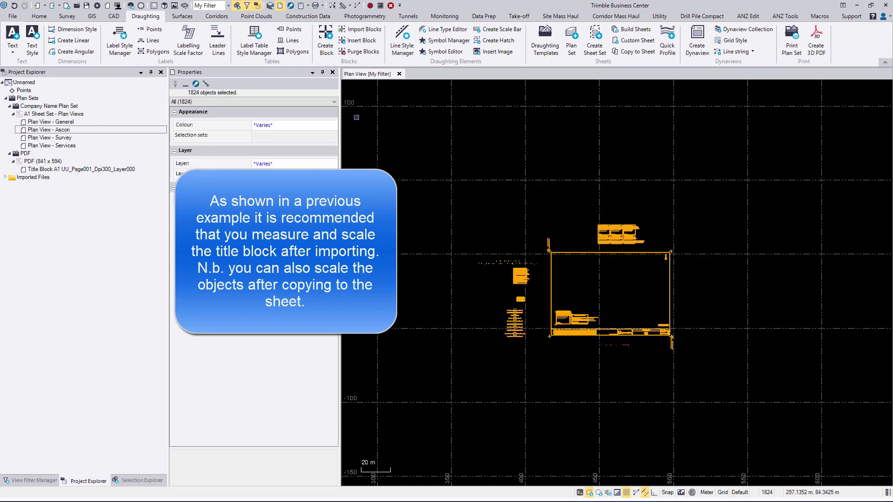
left_click(114, 17)
left_click(476, 40)
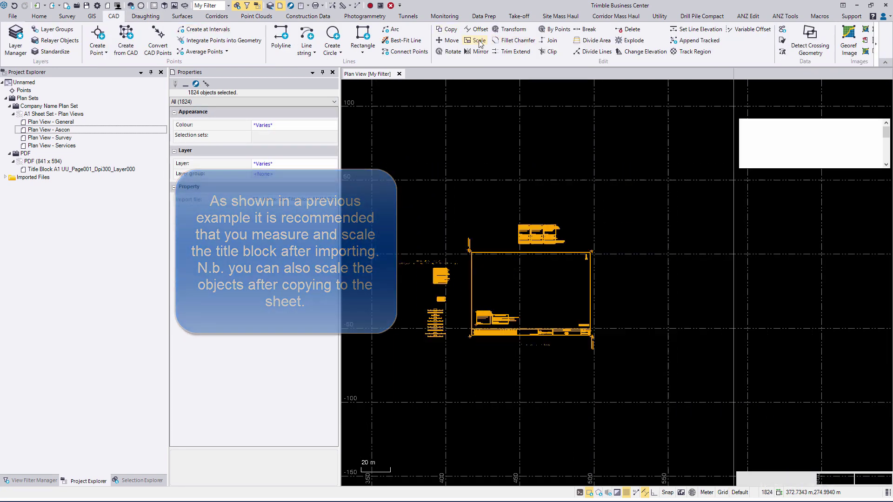
left_click(470, 336)
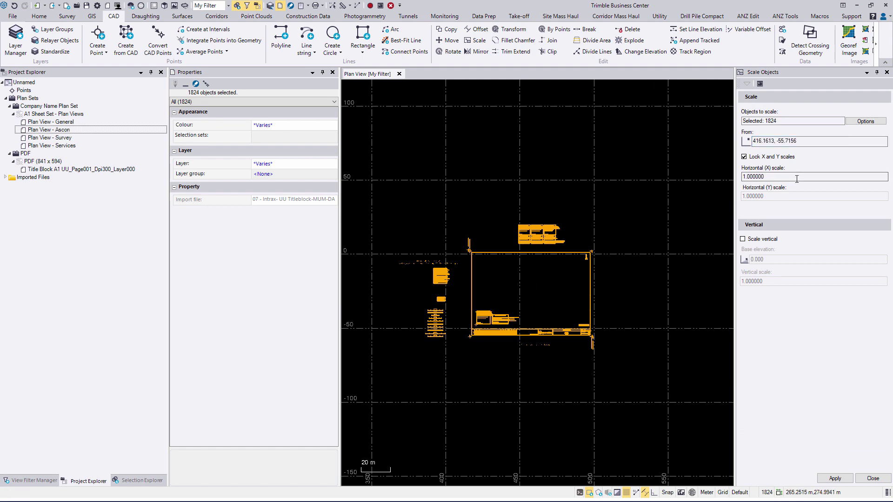
triple_click(796, 176)
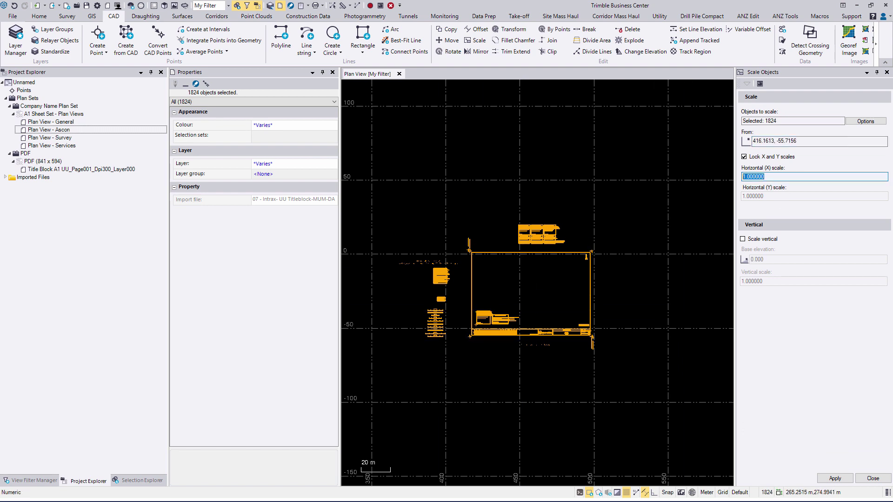
type("0.01")
left_click(840, 479)
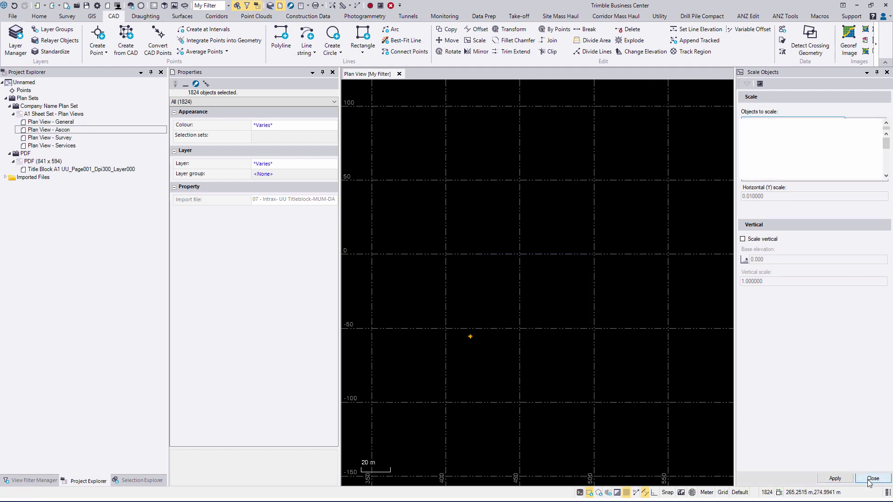
left_click(869, 481)
key("Escape")
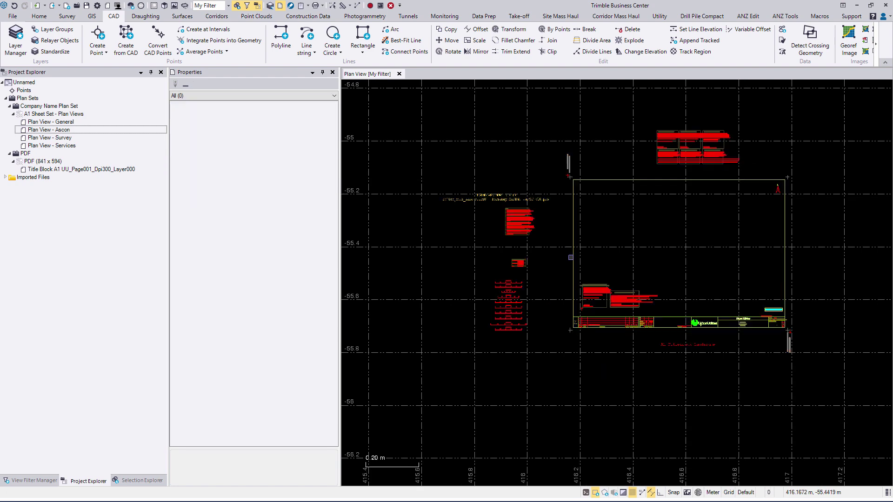
Step: Measure the scaled title block's width between its two upper corner trim marks
middle_click_drag(618, 223, 580, 287)
left_click(350, 6)
left_click(376, 17)
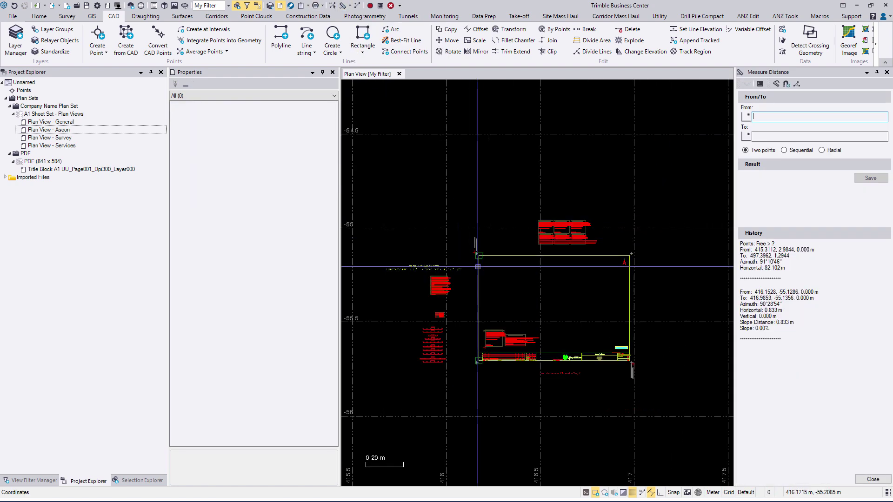
scroll(478, 266, "up", 2)
middle_click_drag(465, 247, 398, 236)
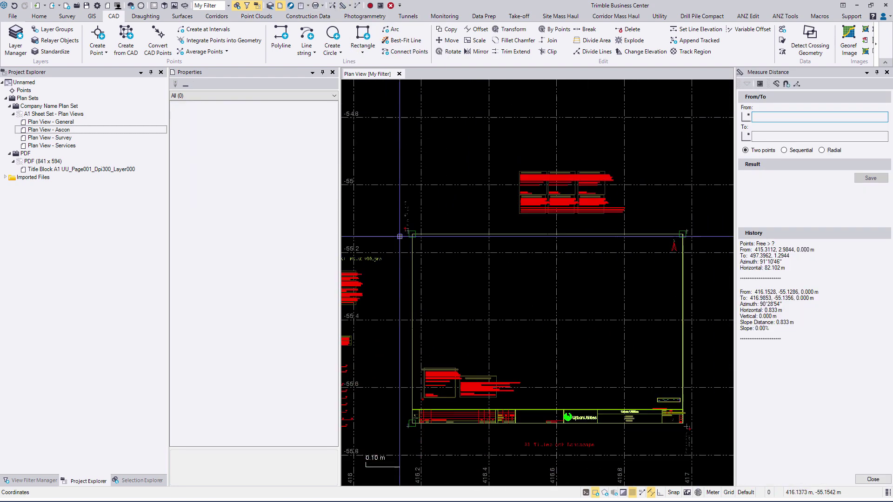
scroll(400, 233, "down", 1)
scroll(413, 225, "up", 4)
left_click(381, 233)
scroll(414, 225, "down", 4)
left_click(621, 227)
left_click_drag(785, 194, 765, 195)
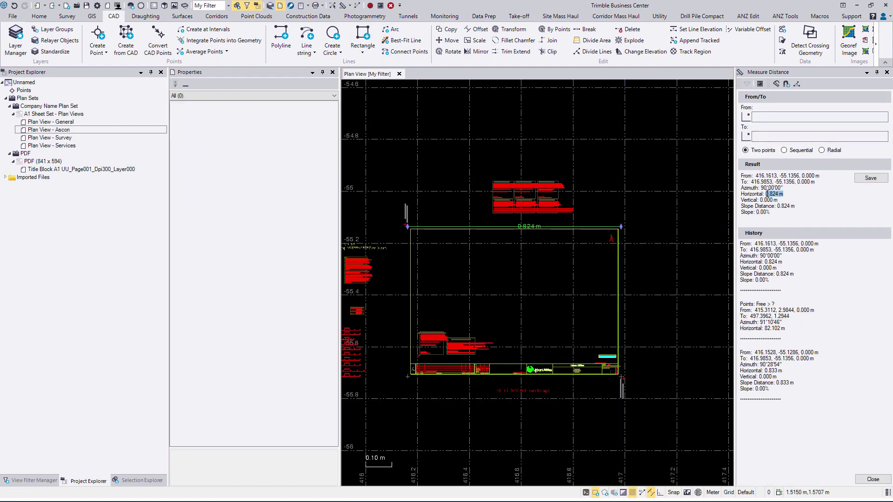
scroll(553, 284, "down", 2)
middle_click_drag(554, 285, 563, 290)
left_click(886, 478)
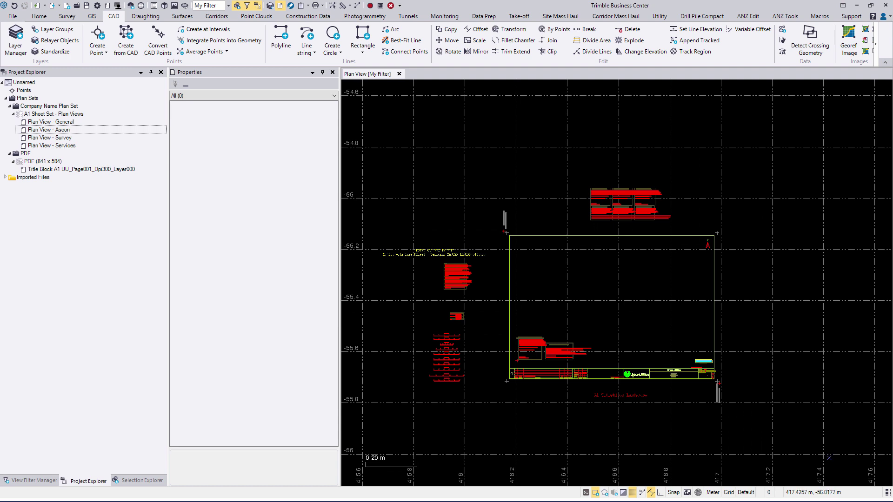
Step: Copy all the title block objects from the plan view to the Plan View - Survey sheet
left_click_drag(829, 458, 373, 147)
left_click(146, 16)
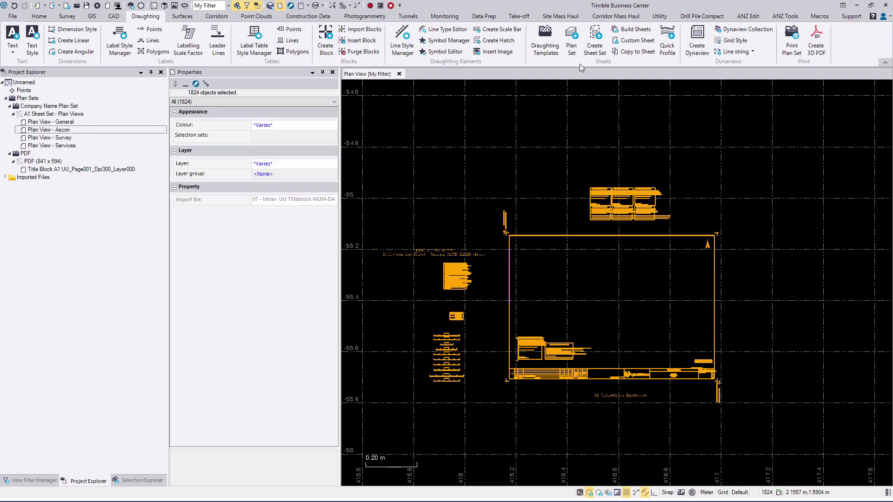
left_click(638, 52)
left_click(791, 124)
left_click(786, 163)
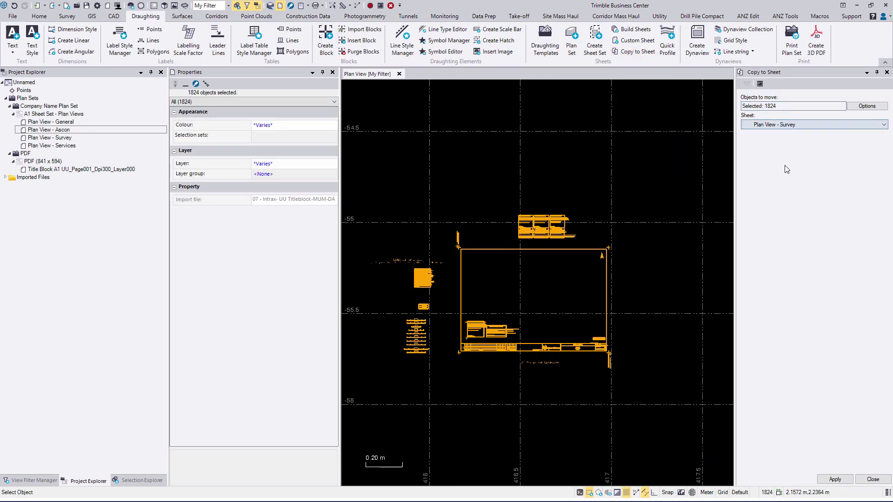
left_click(841, 480)
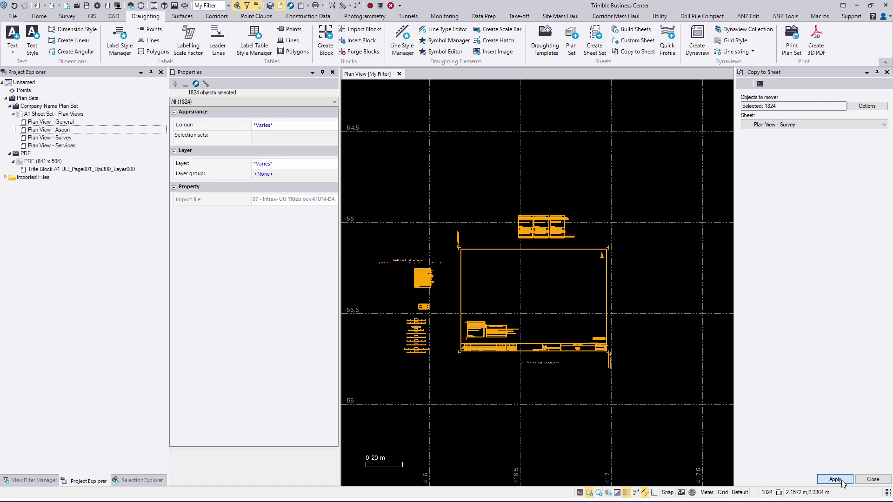
left_click(873, 479)
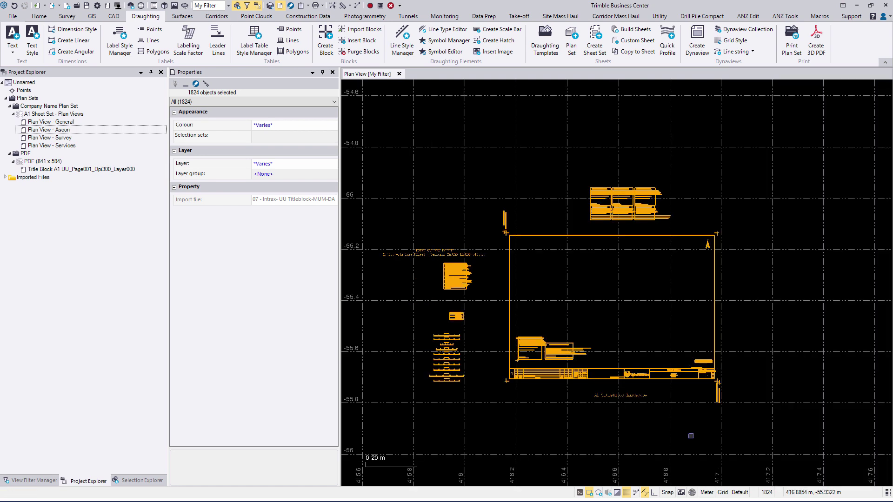
Step: Open a new sheet view of Plan View - Survey and set the title block's move base point at its lower-left corner by line intersection
right_click(60, 137)
left_click(73, 140)
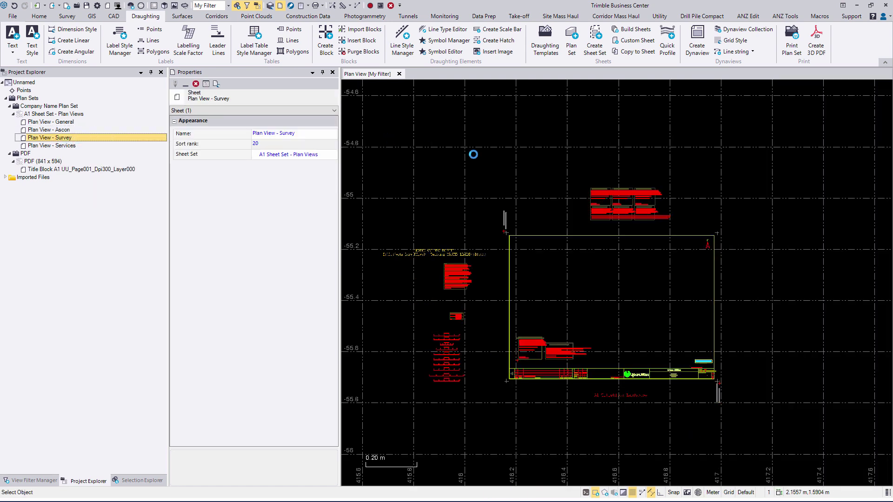
left_click_drag(743, 324, 425, 100)
left_click(114, 17)
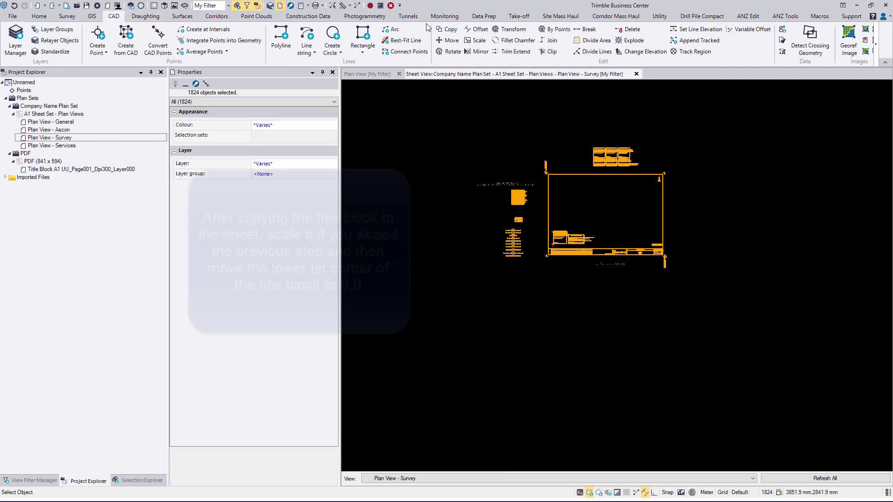
left_click(447, 40)
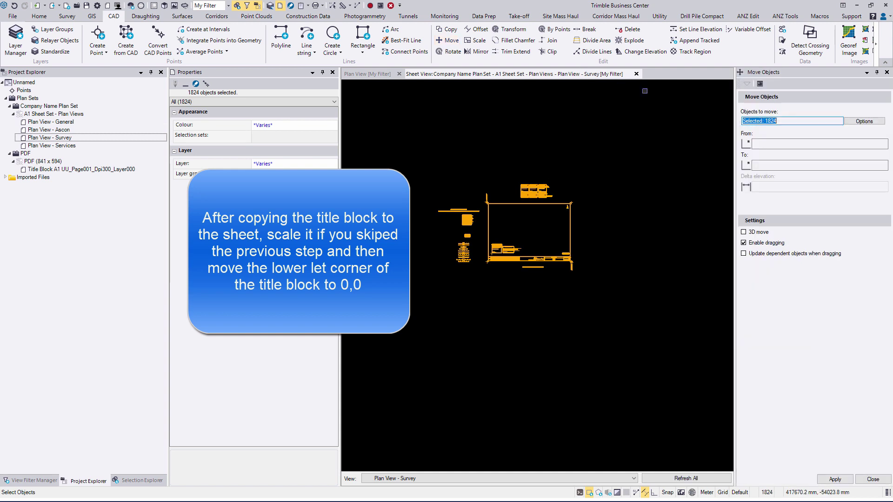
right_click(493, 177)
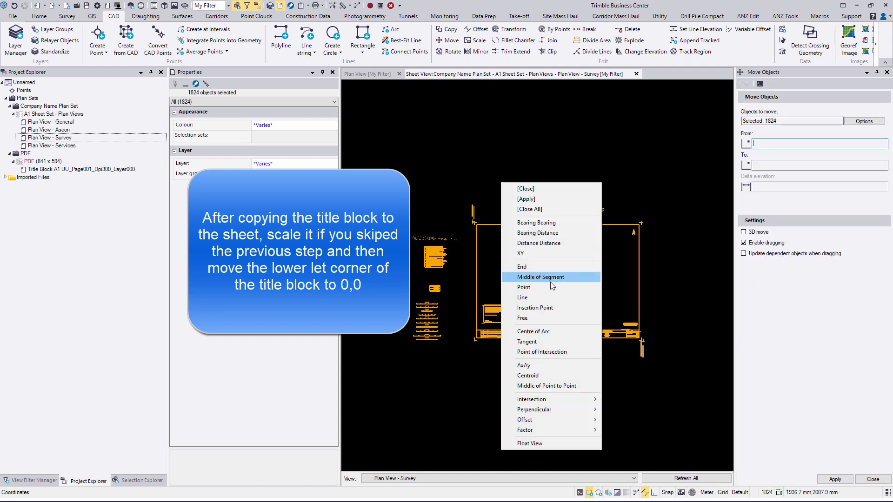
left_click(628, 399)
scroll(630, 320, "up", 5)
left_click(630, 310)
left_click(639, 300)
scroll(687, 372, "down", 8)
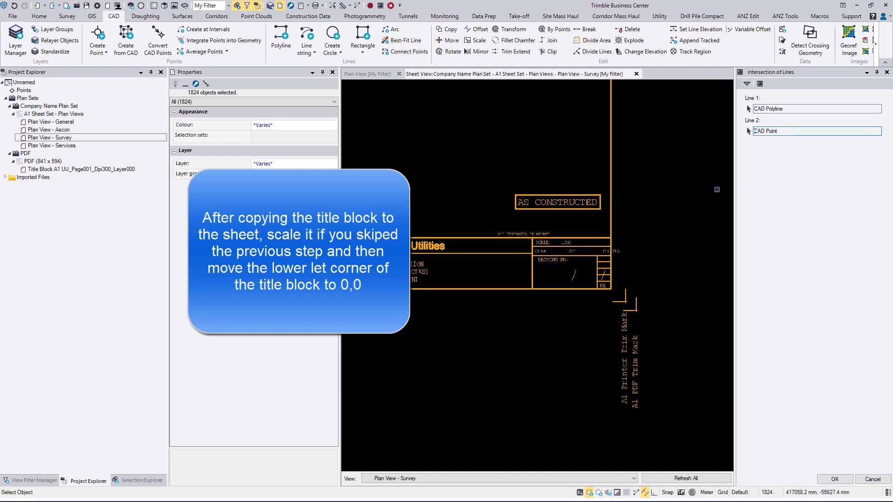
scroll(426, 238, "up", 8)
scroll(387, 247, "down", 8)
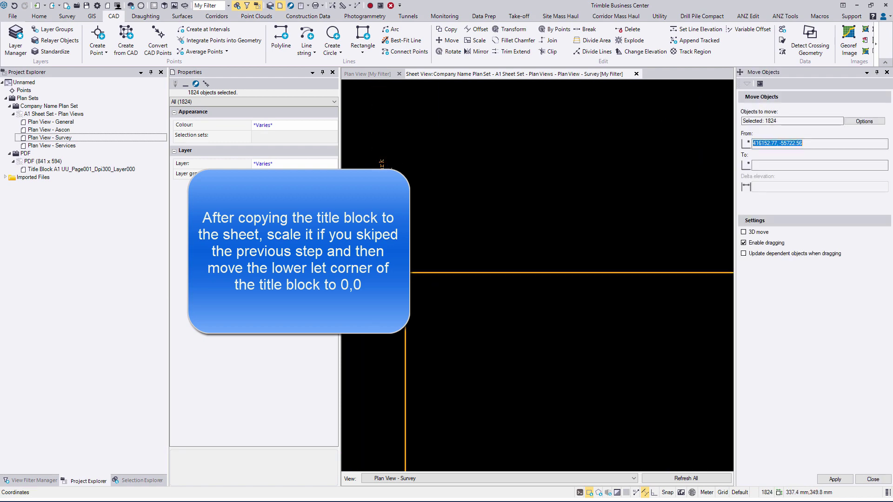
Step: Move the title block's base point to 0,0 and close the Survey sheet view
left_click(776, 165)
type("0,0")
left_click(840, 478)
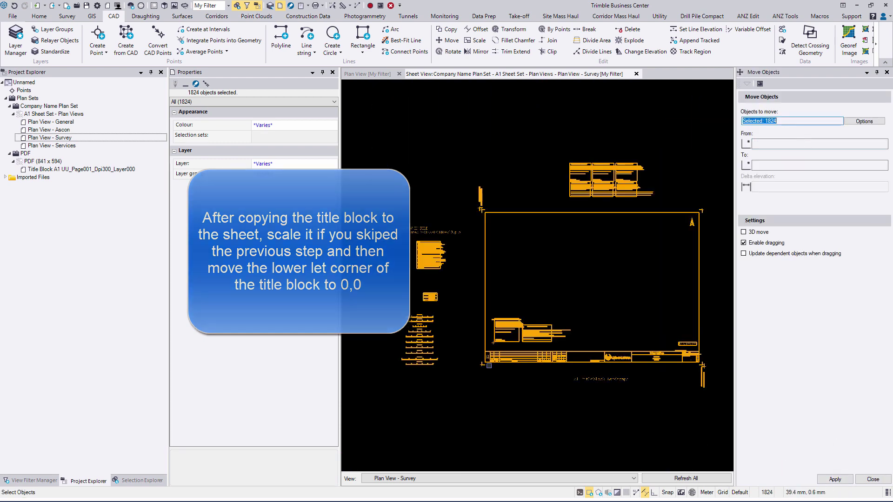
scroll(463, 361, "up", 5)
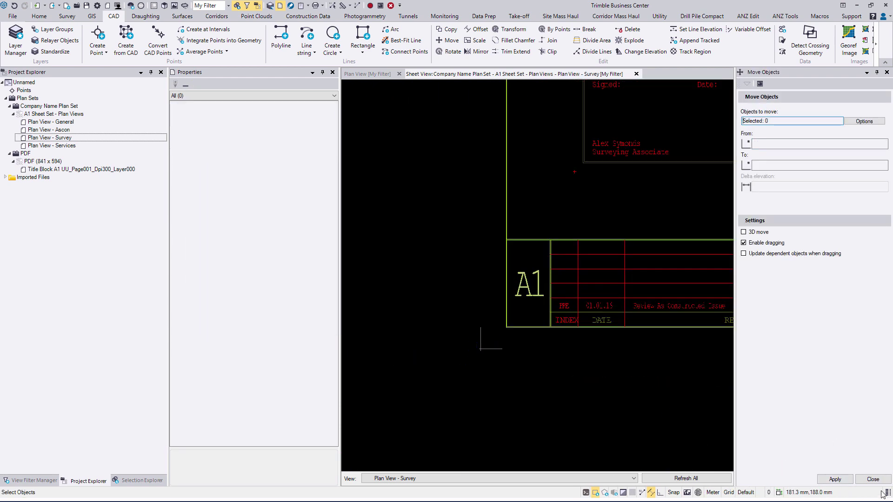
left_click(873, 479)
scroll(661, 426, "down", 1)
middle_click(662, 426)
middle_click(662, 425)
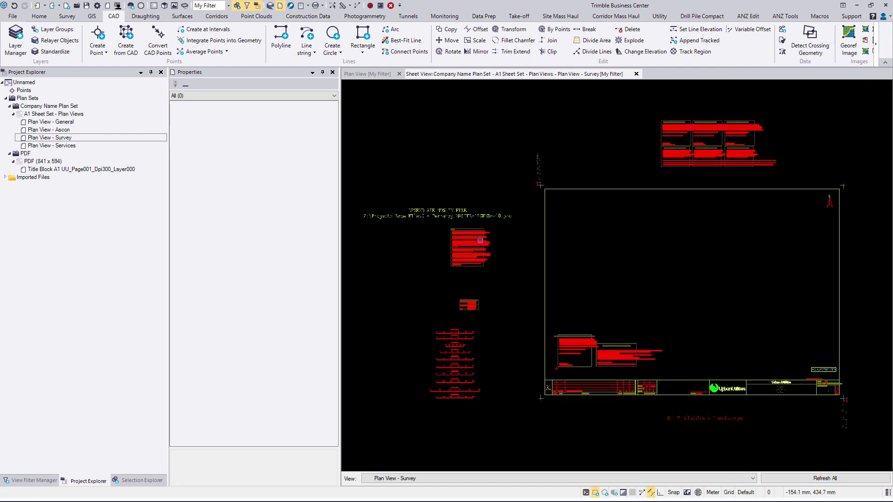
left_click(637, 74)
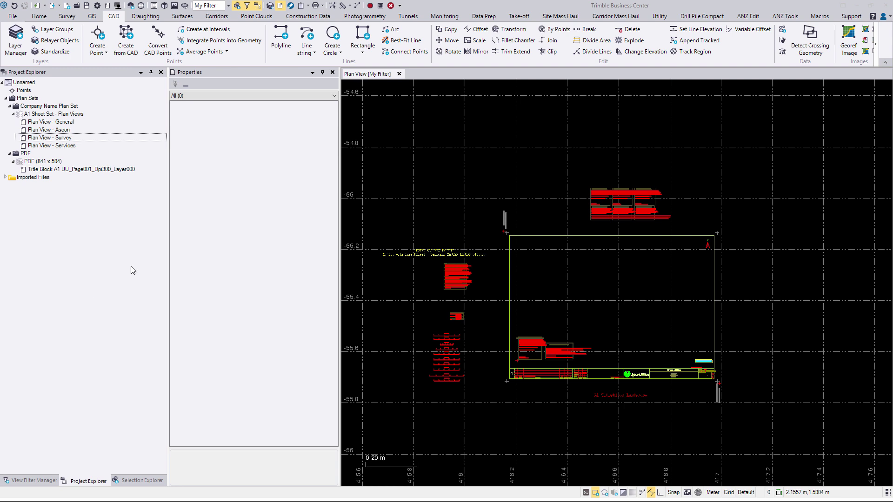
Step: Import the A1 Planset (Landscape) draughting template into the project
left_click(150, 18)
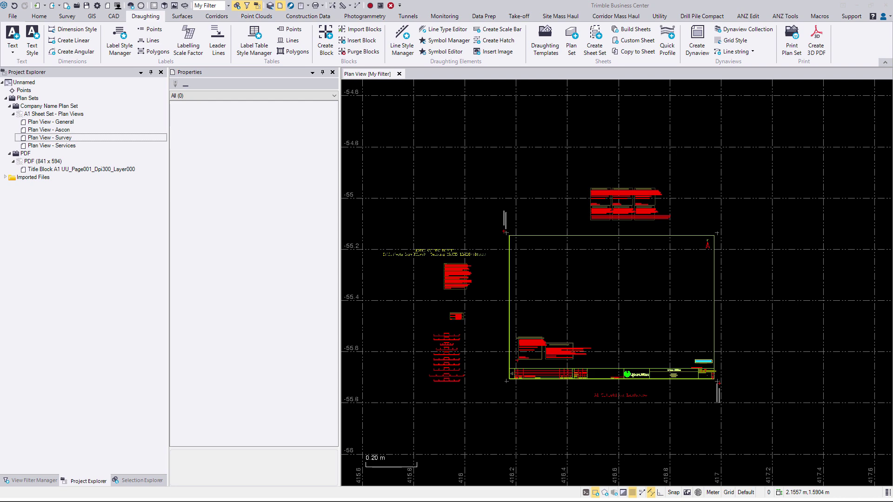
left_click_drag(0, 70, 734, 54)
left_click_drag(333, 127, 841, 106)
left_click(808, 54)
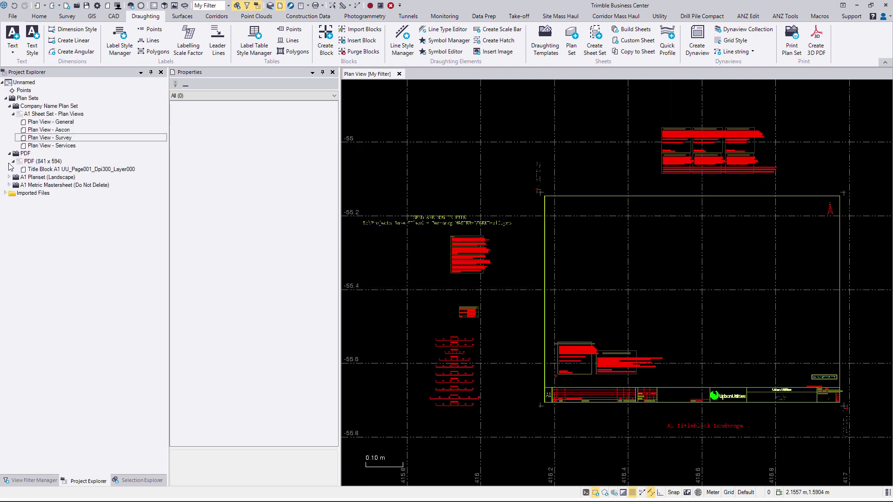
Step: Expand the A1 Planset (Landscape) and A1 Metric Mastersheet plan sets and open a new sheet view of A1 Plans - Landscape (681 x 554)
left_click(8, 177)
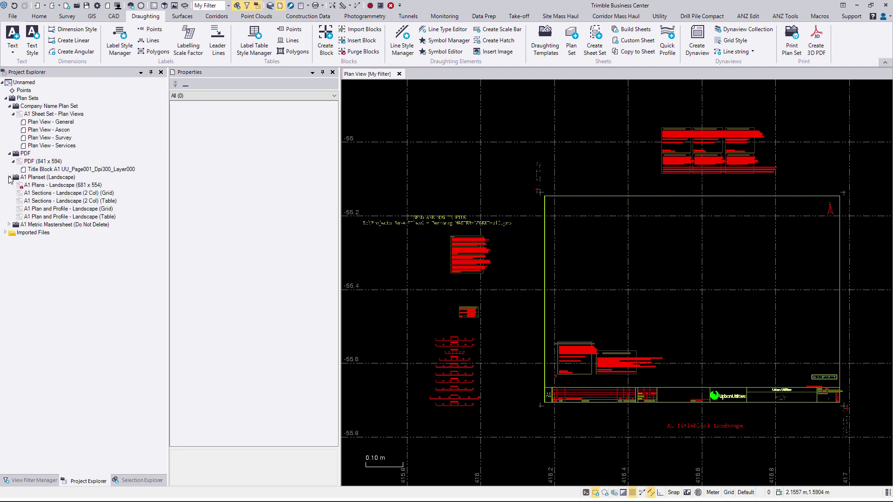
left_click(9, 224)
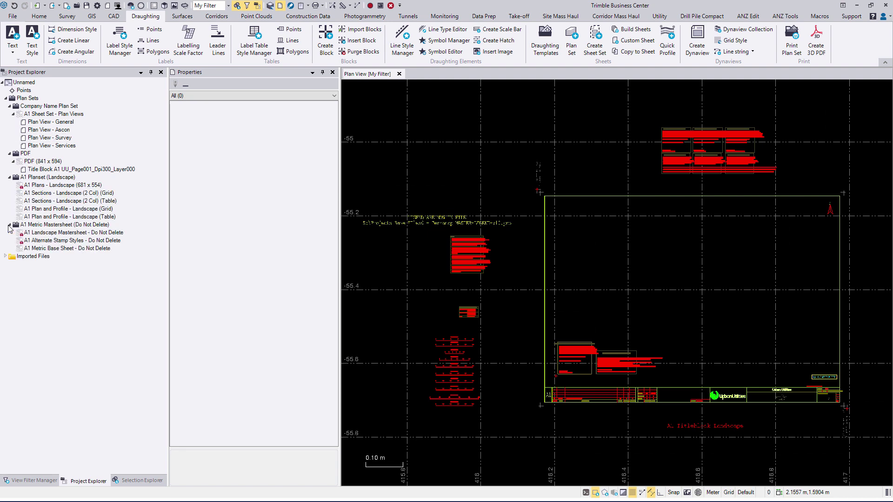
left_click(72, 189)
right_click(72, 187)
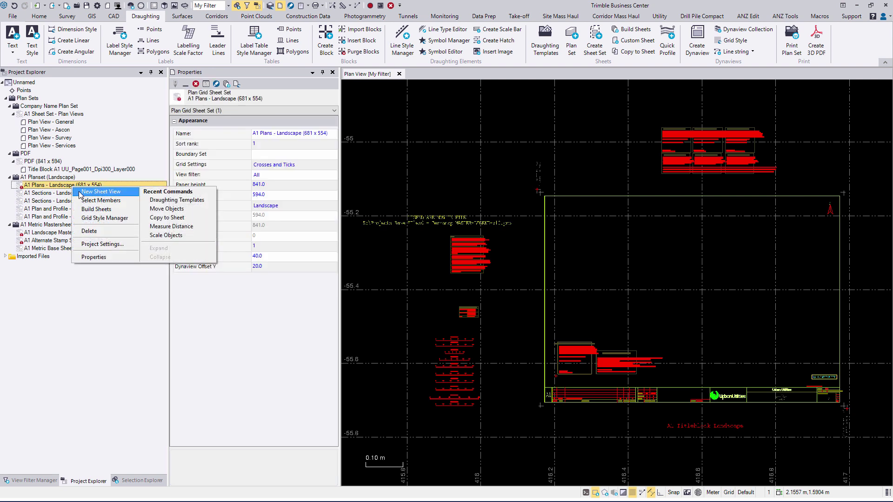
left_click(96, 193)
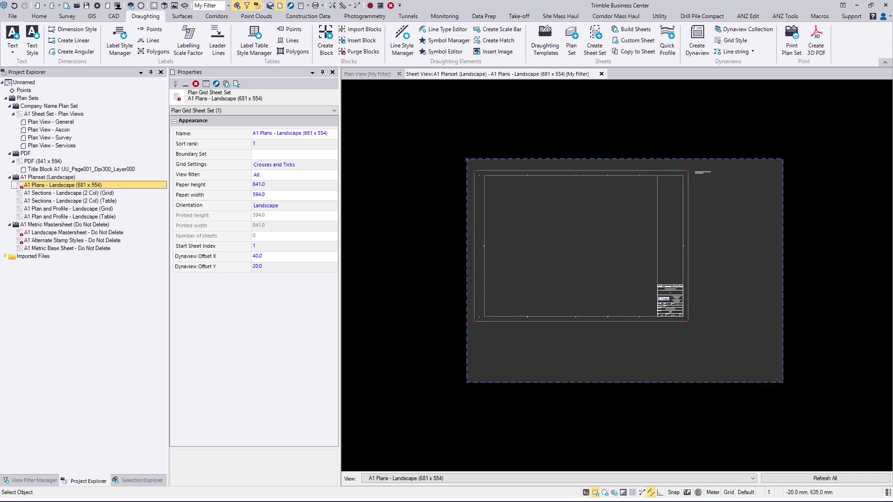
Step: Copy all the template title block objects from A1 Plans - Landscape to the Plan View - Services sheet
key("ctrl+a")
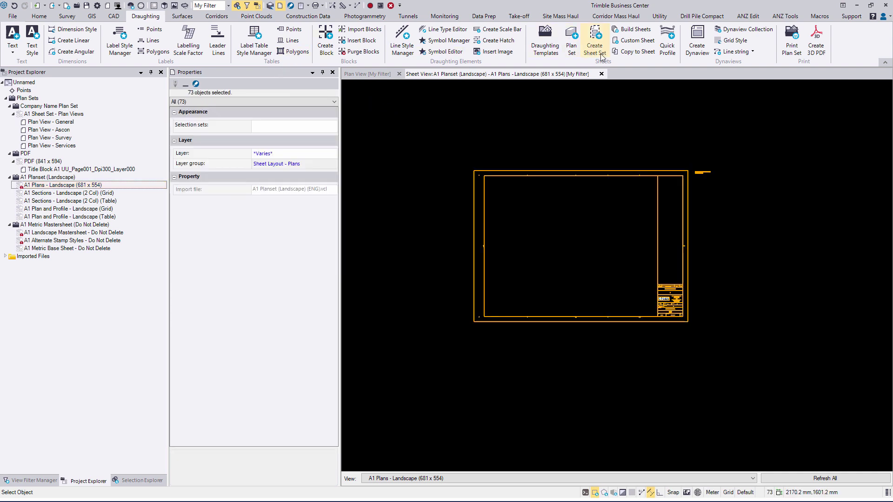
left_click(633, 51)
left_click(831, 126)
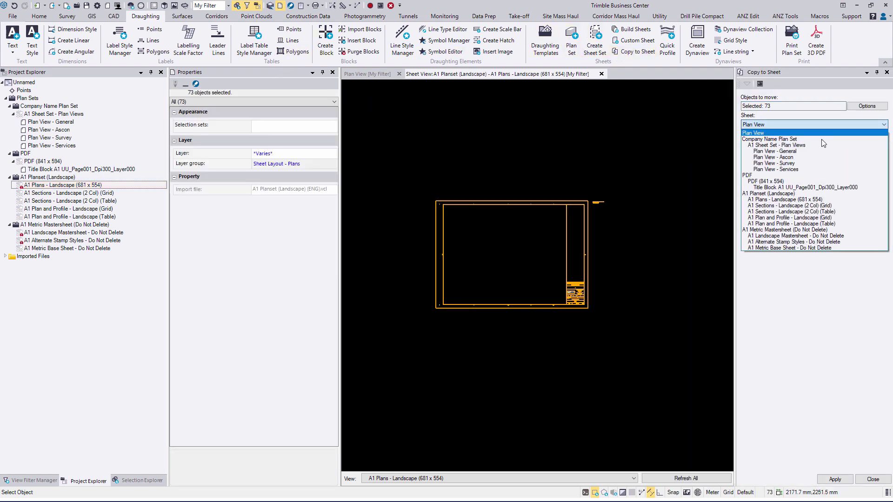
left_click(820, 173)
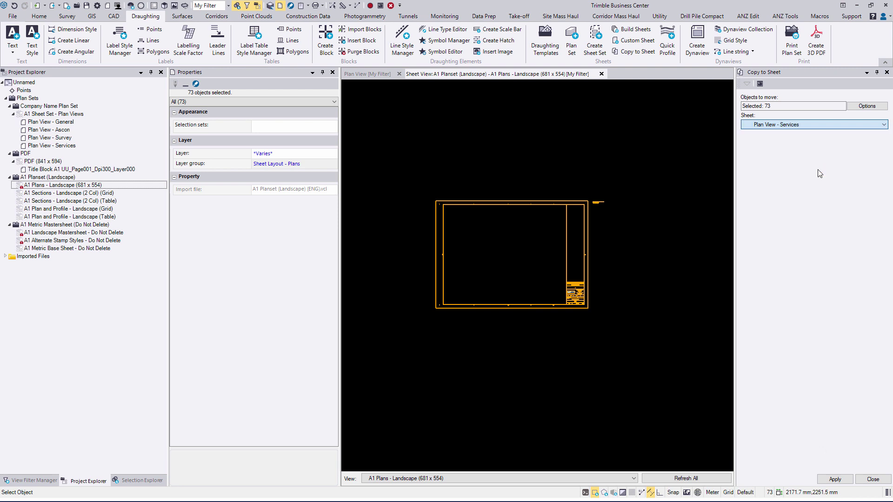
left_click(848, 482)
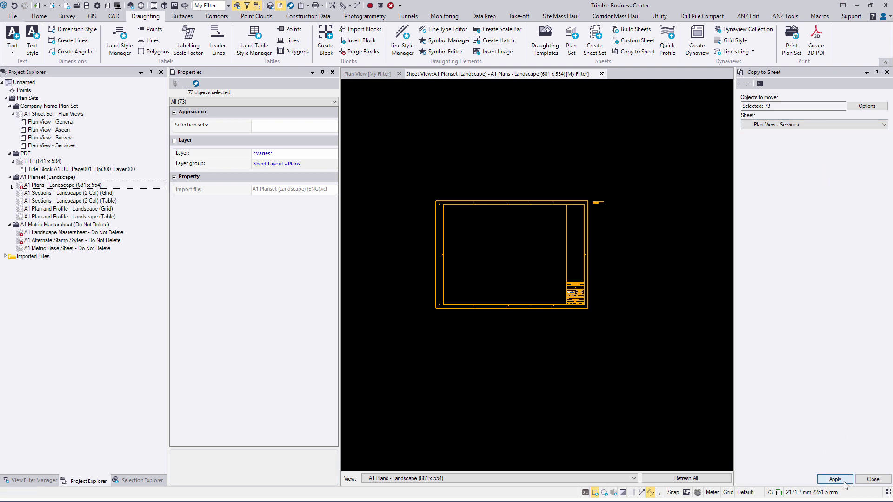
left_click(873, 480)
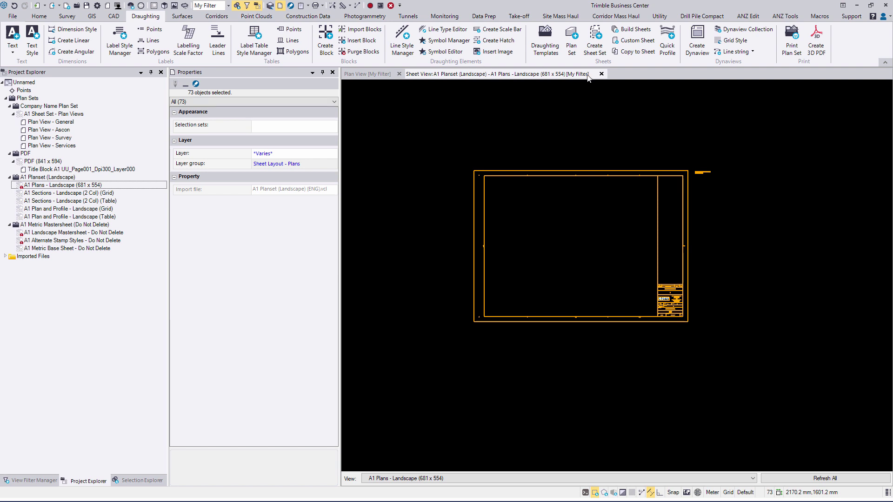
Step: Open the Plan View - Services sheet and inspect the layer groups in the view filter
double_click(51, 145)
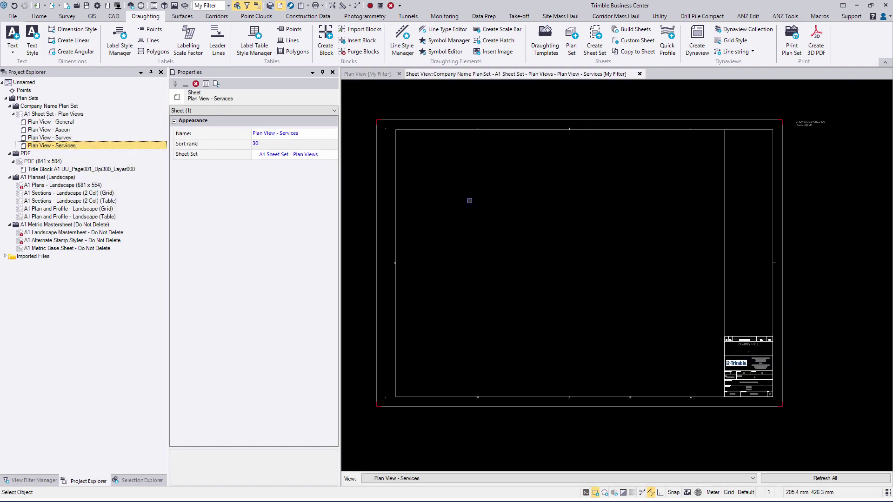
left_click(31, 481)
scroll(48, 346, "down", 2)
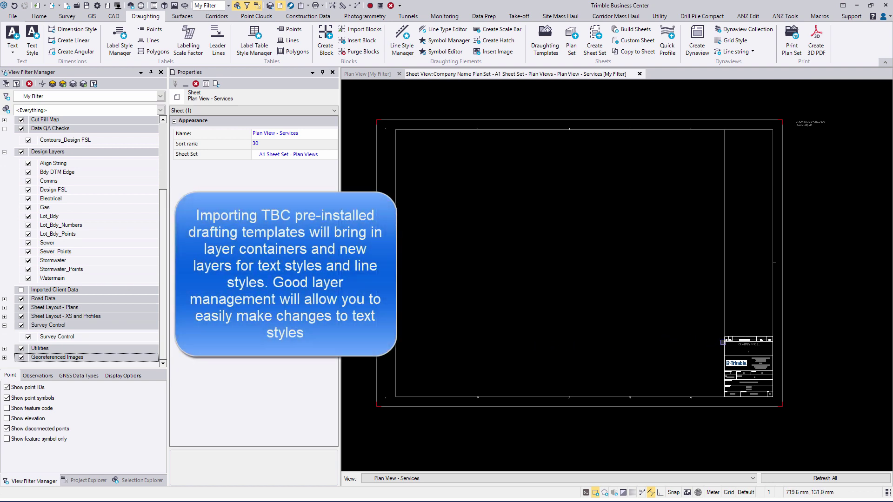
Step: Break the title block's outer border line on both sides at the divider just above the Trimble logo
scroll(712, 343, "up", 3)
scroll(726, 356, "up", 3)
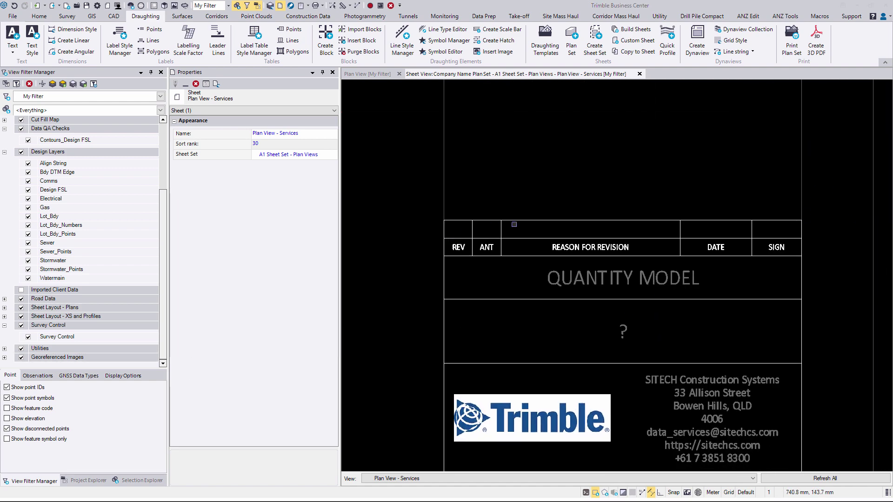
left_click(514, 222)
left_click(114, 16)
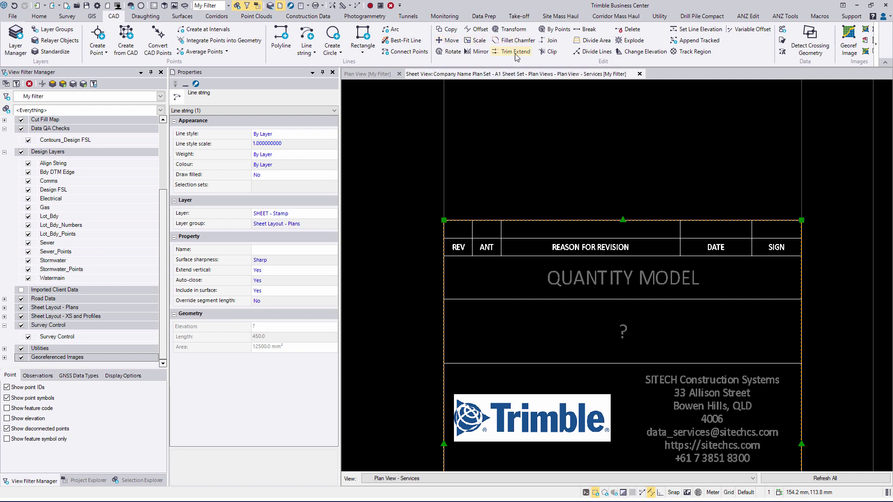
right_click(523, 105)
left_click(565, 160)
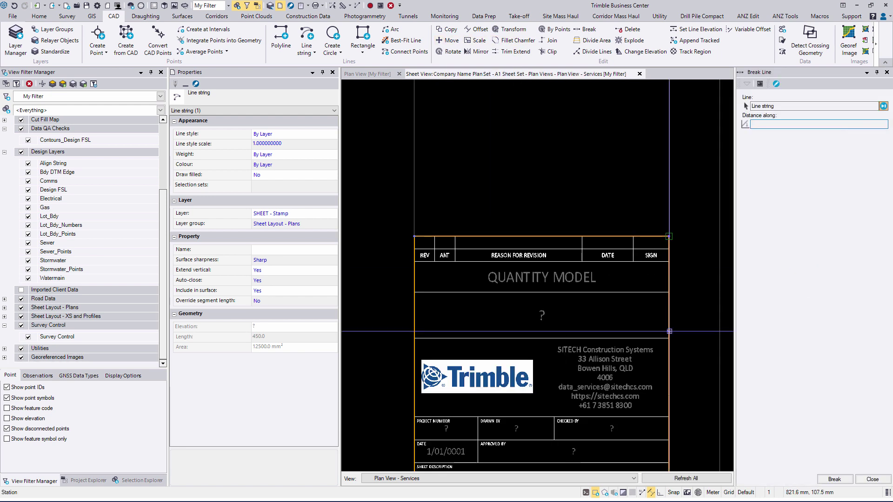
left_click(668, 338)
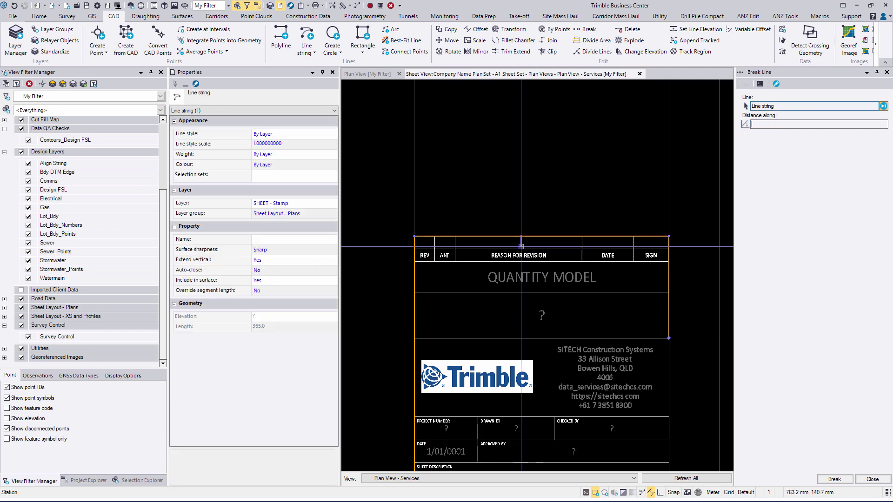
left_click(417, 337)
left_click(416, 337)
left_click(873, 480)
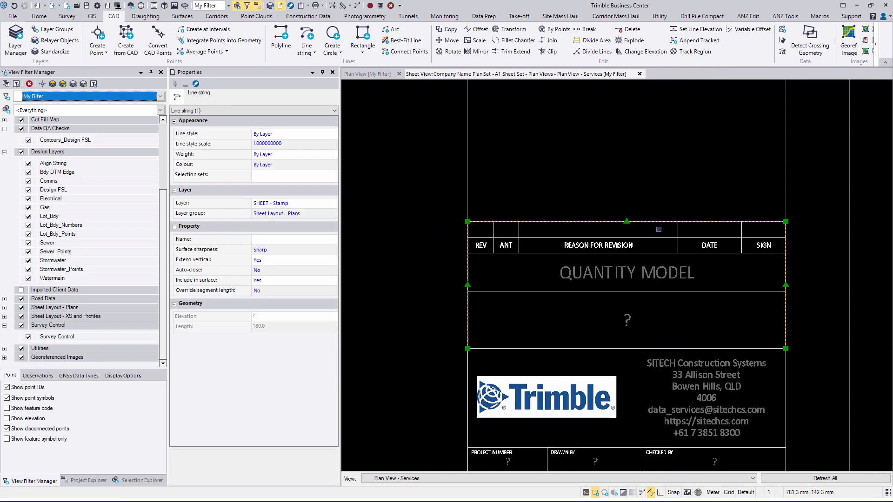
Step: Move the revision and title rows from their lower-right corner to the title block's lower-left corner
scroll(658, 230, "down", 3)
middle_click_drag(658, 229, 657, 167)
left_click_drag(462, 123, 791, 243)
left_click(721, 240, "ctrl")
right_click(679, 225)
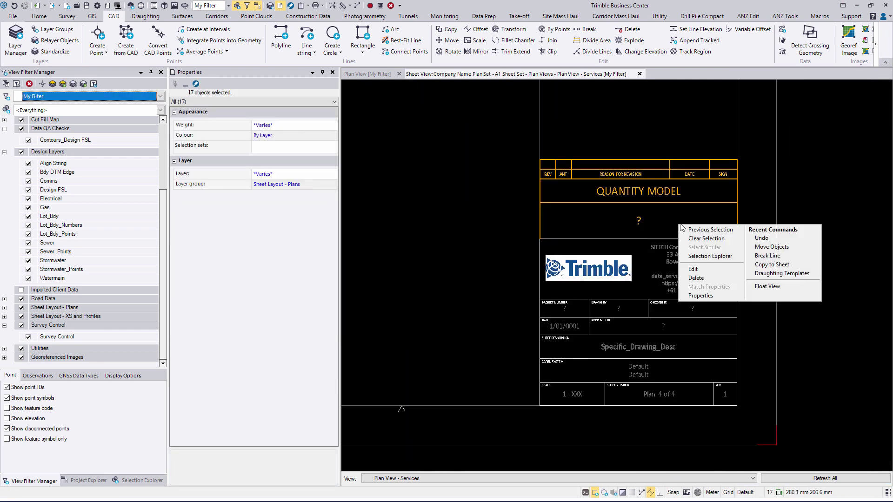
left_click(449, 40)
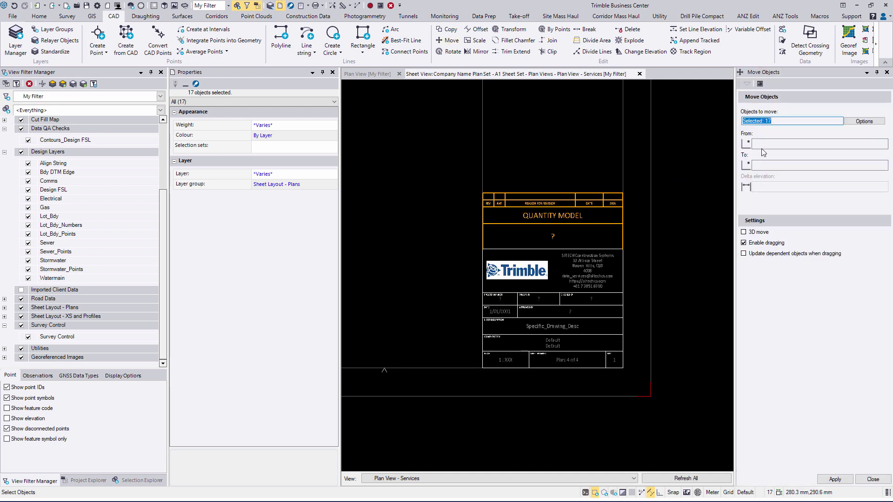
left_click(623, 250)
left_click(482, 368)
scroll(466, 325, "down", 2)
middle_click_drag(467, 325, 639, 223)
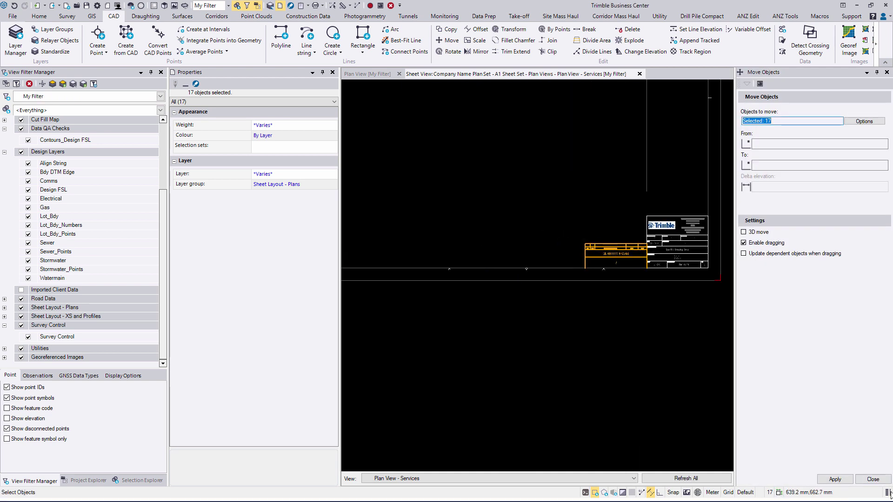
left_click(885, 481)
left_click(884, 359)
Step: Draw a rectangle along the sheet's bottom border, from the sheet's left border to the moved revision block and matching its height
scroll(885, 359, "down", 2)
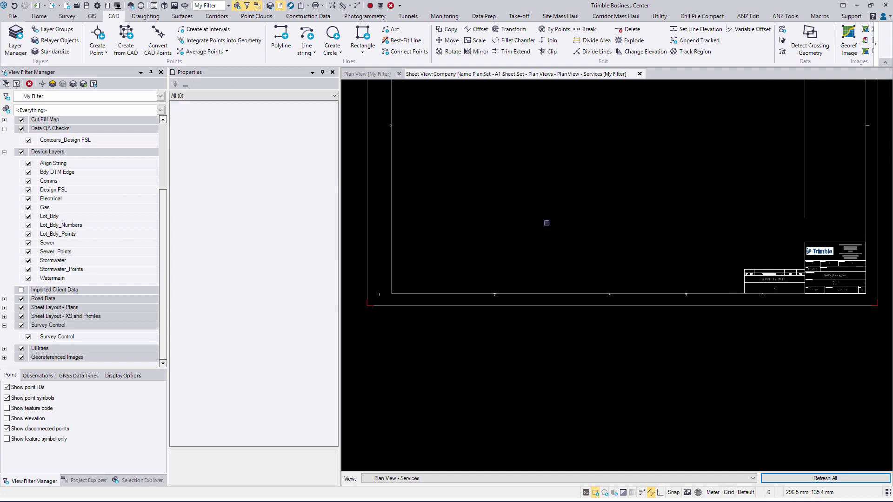
left_click(361, 36)
left_click(753, 132)
left_click(759, 254)
scroll(667, 266, "up", 3)
key("Tab")
key("Tab")
middle_click_drag(534, 209, 728, 162)
left_click(379, 255)
scroll(500, 220, "up", 3)
left_click(500, 220)
scroll(628, 281, "down", 4)
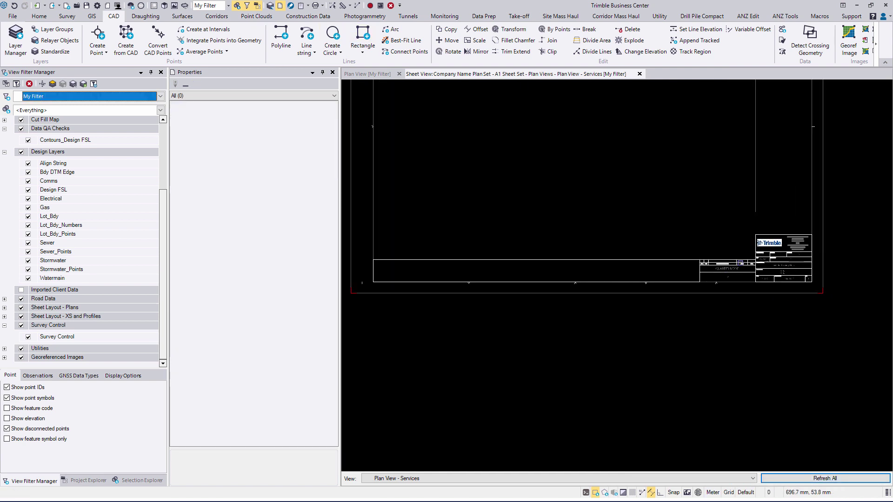
Step: Draw a straight line string on the SHEET - Stamp layer between the midpoints of the bottom rectangle's two short sides
left_click(306, 37)
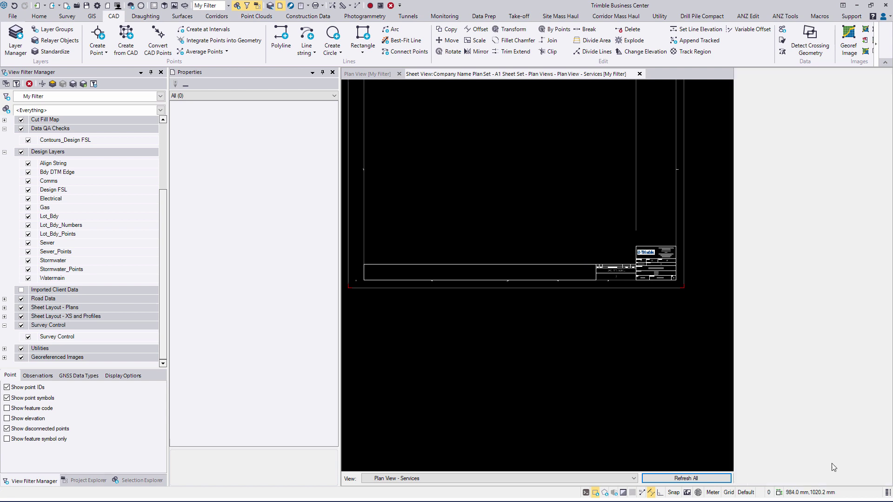
left_click(834, 479)
right_click(509, 196)
left_click(551, 290)
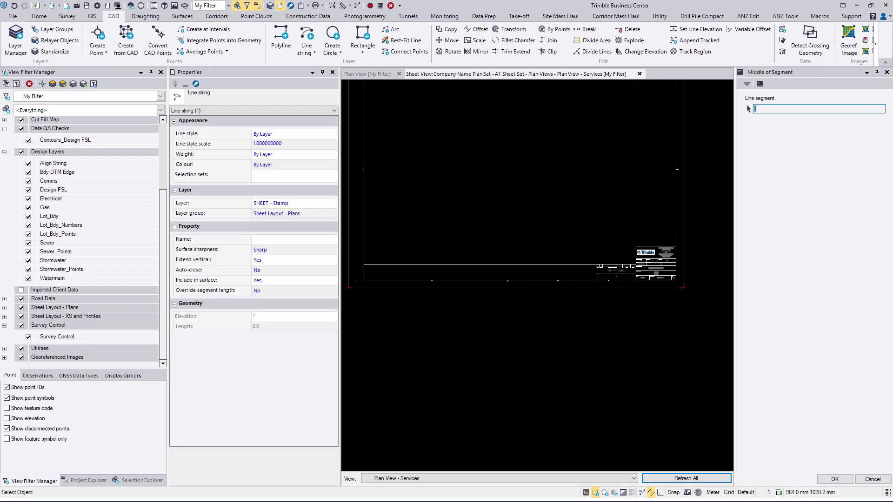
left_click(364, 270)
left_click(387, 275)
left_click(846, 260)
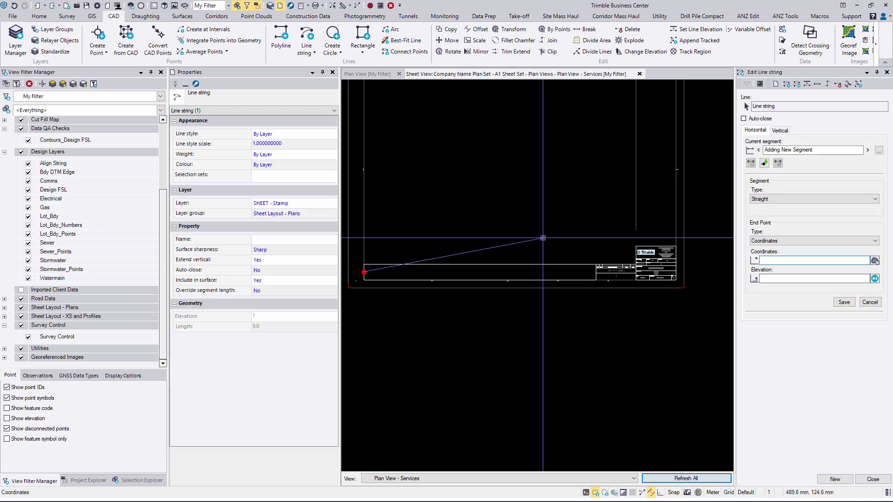
right_click(543, 236)
left_click(587, 328)
scroll(595, 276, "up", 3)
left_click(596, 277)
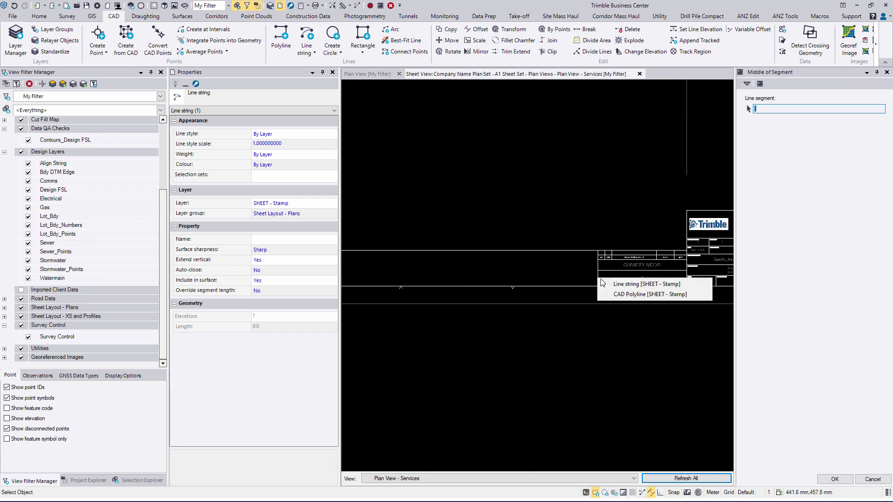
left_click(623, 293)
left_click(873, 479)
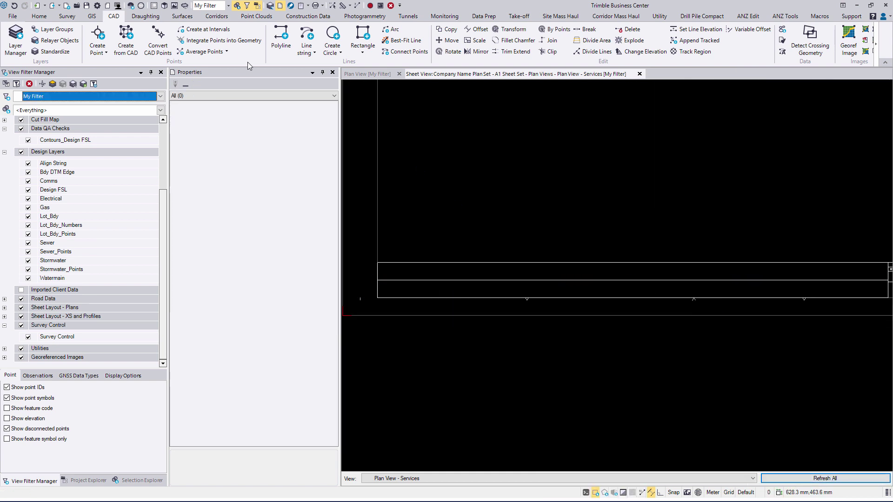
Step: Create the text "test" near the left end of the bottom rectangle's upper row
left_click(146, 16)
left_click(13, 40)
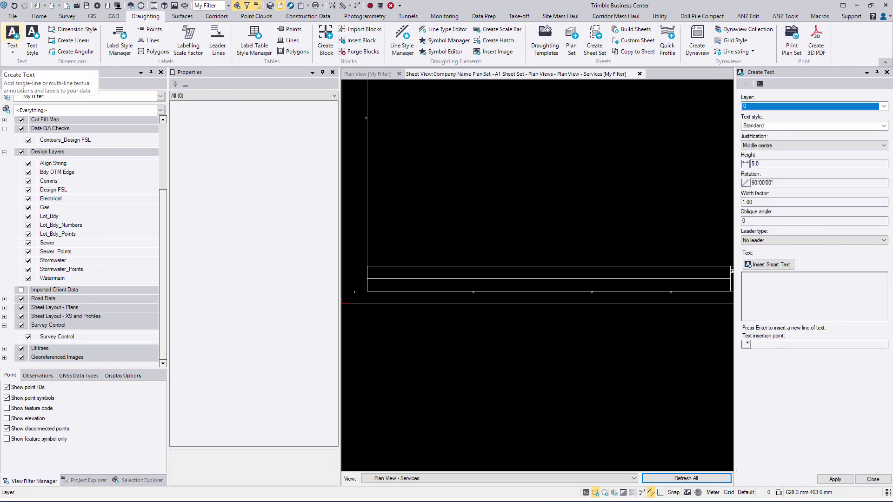
left_click(835, 297)
left_click(796, 348)
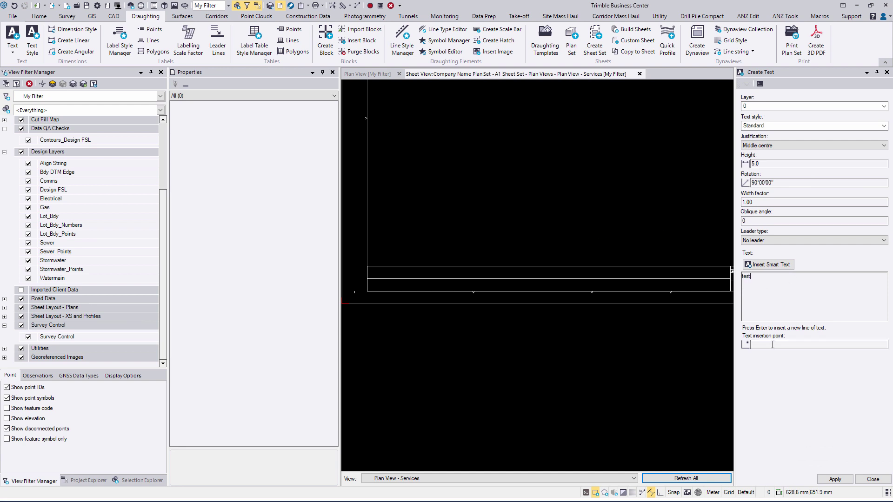
scroll(378, 268, "up", 3)
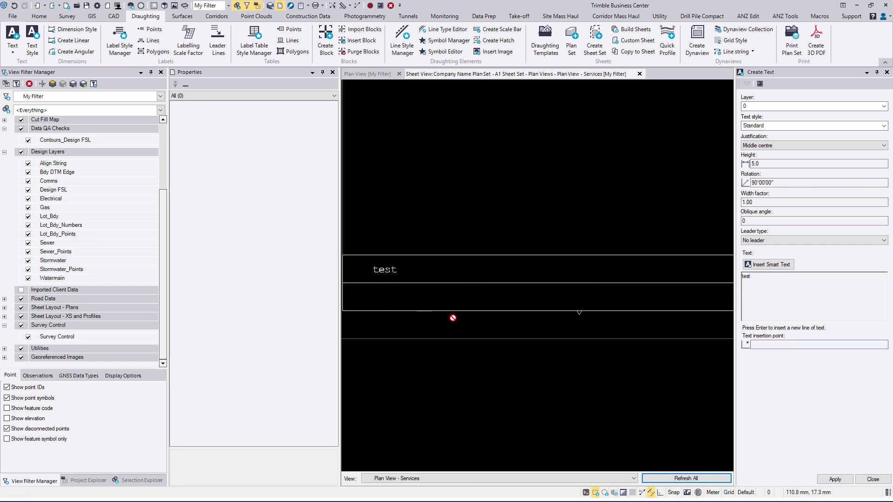